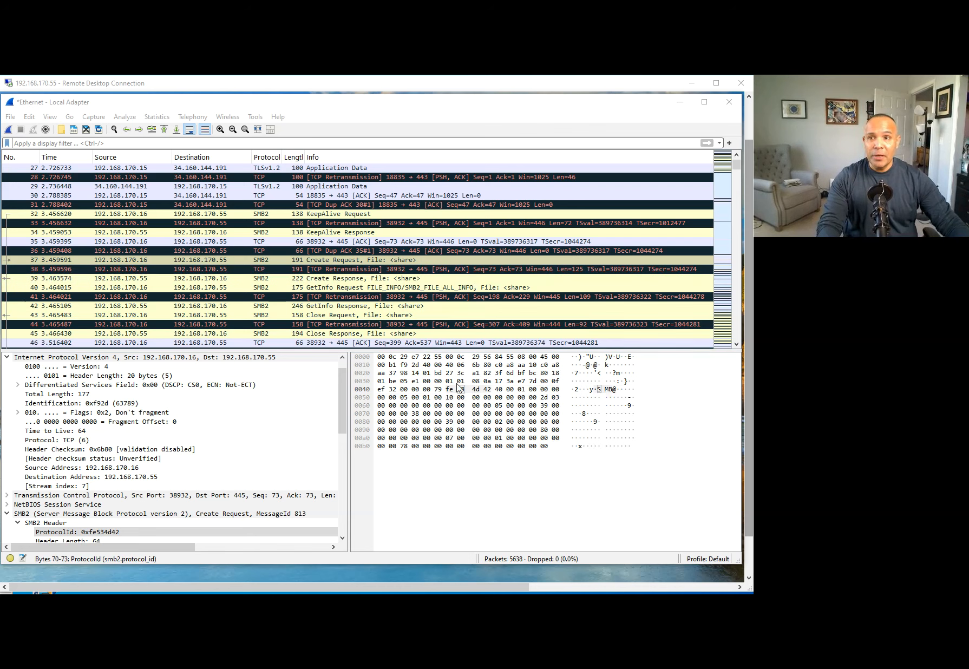
Select Create Request packet 37, enlarge the packet list pane, and browse the surrounding SMB2 packets.
left_click(350, 102)
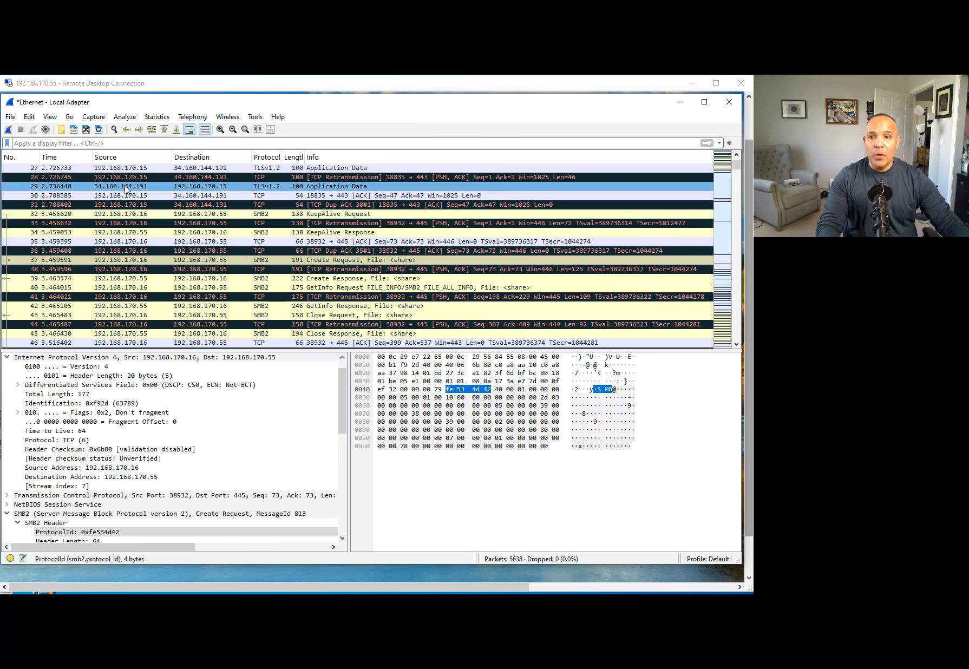
left_click(171, 260)
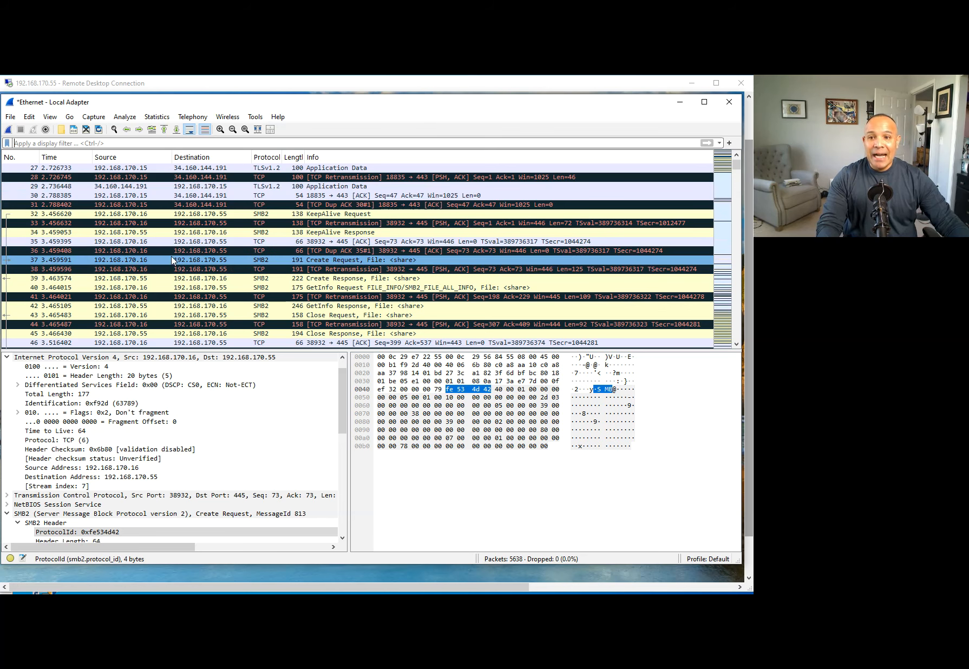
left_click_drag(274, 350, 274, 424)
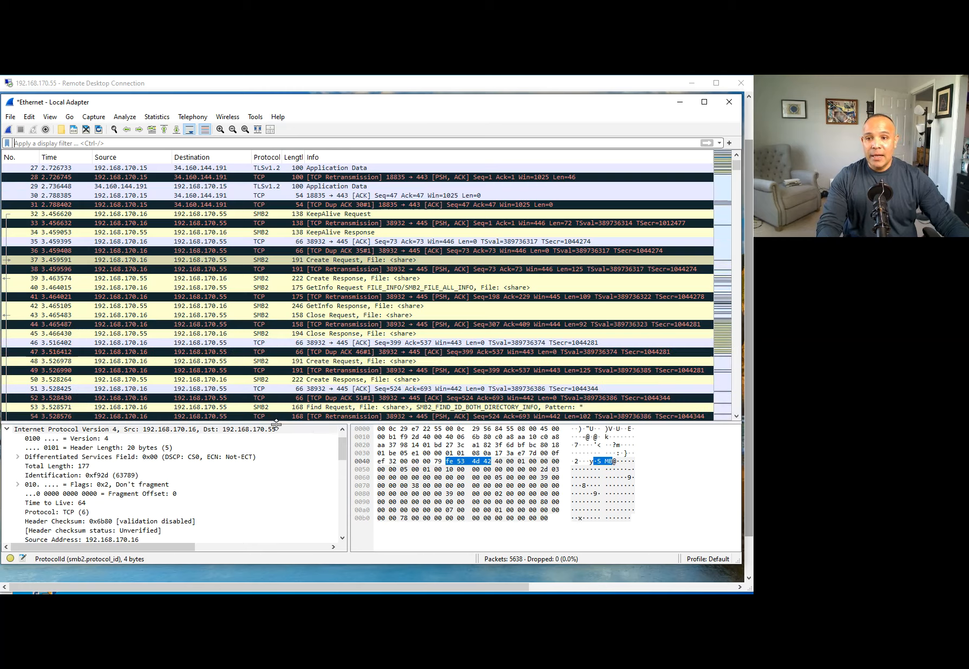
scroll(306, 308, "up", 6)
scroll(306, 309, "up", 3)
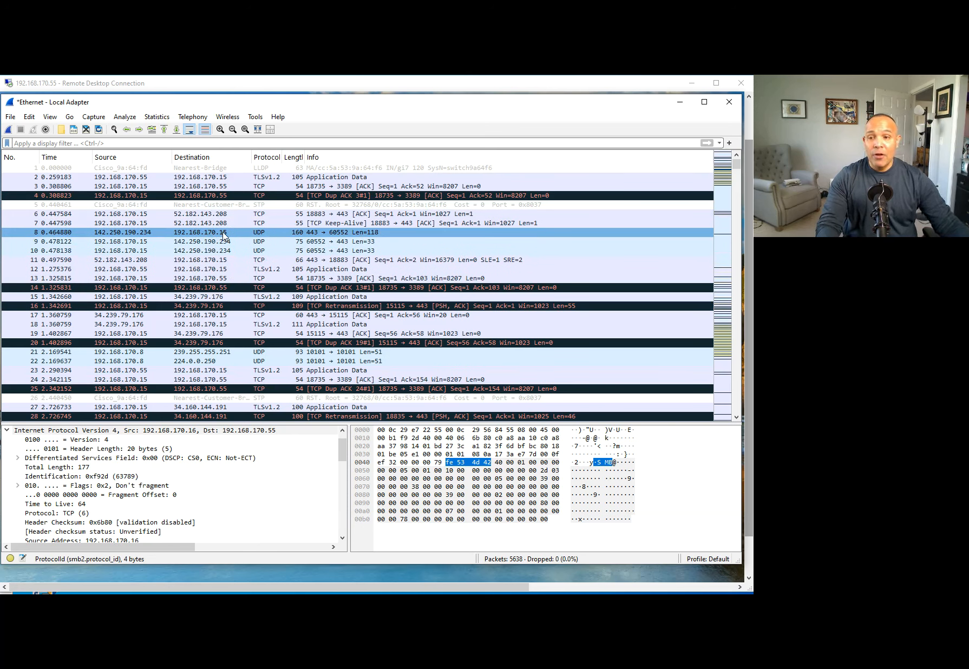
scroll(211, 260, "down", 7)
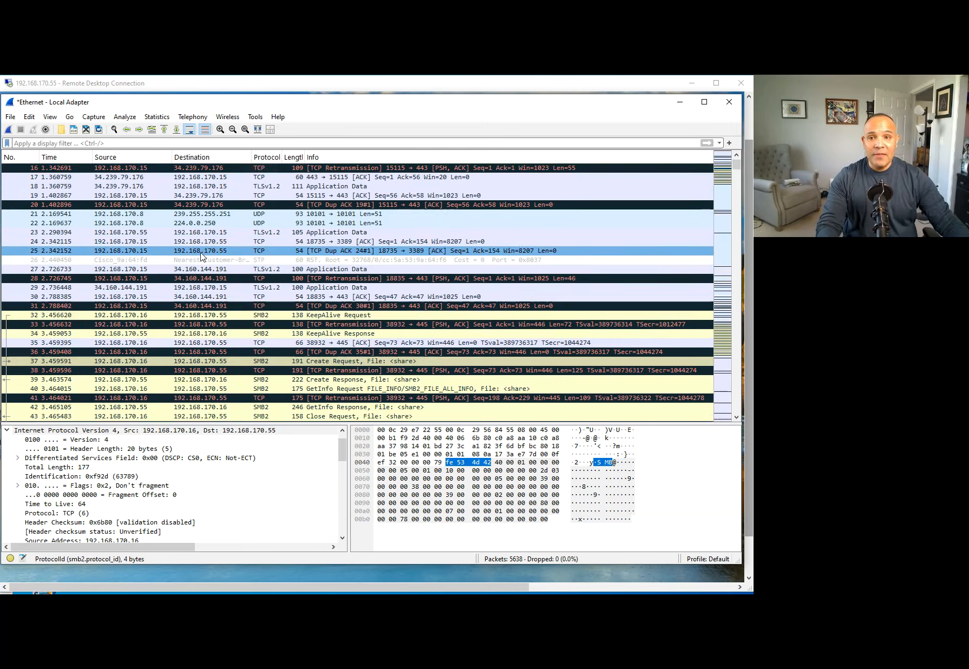
scroll(210, 260, "up", 7)
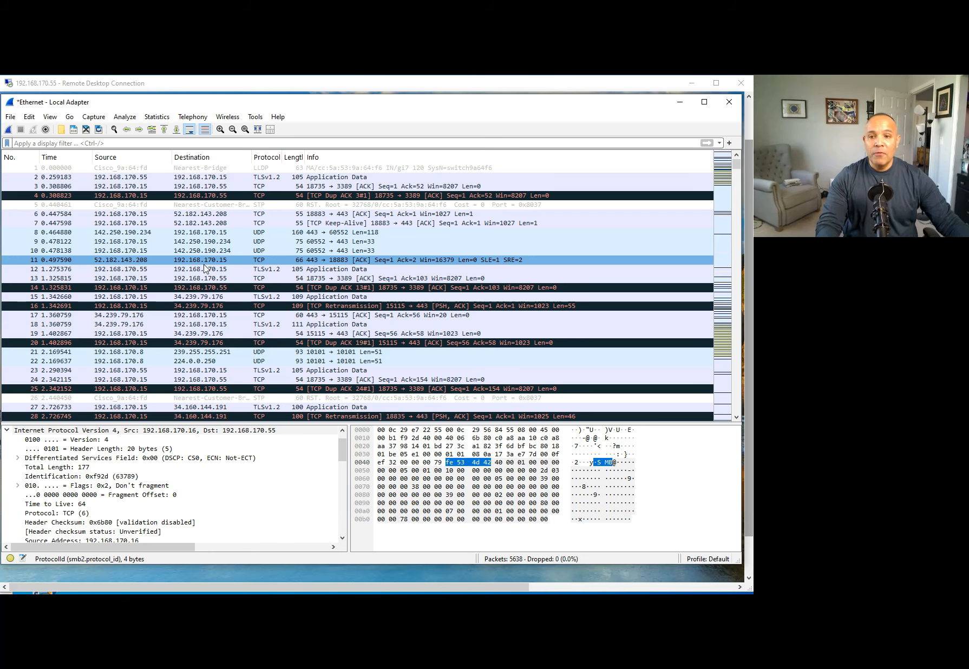
scroll(251, 319, "down", 5)
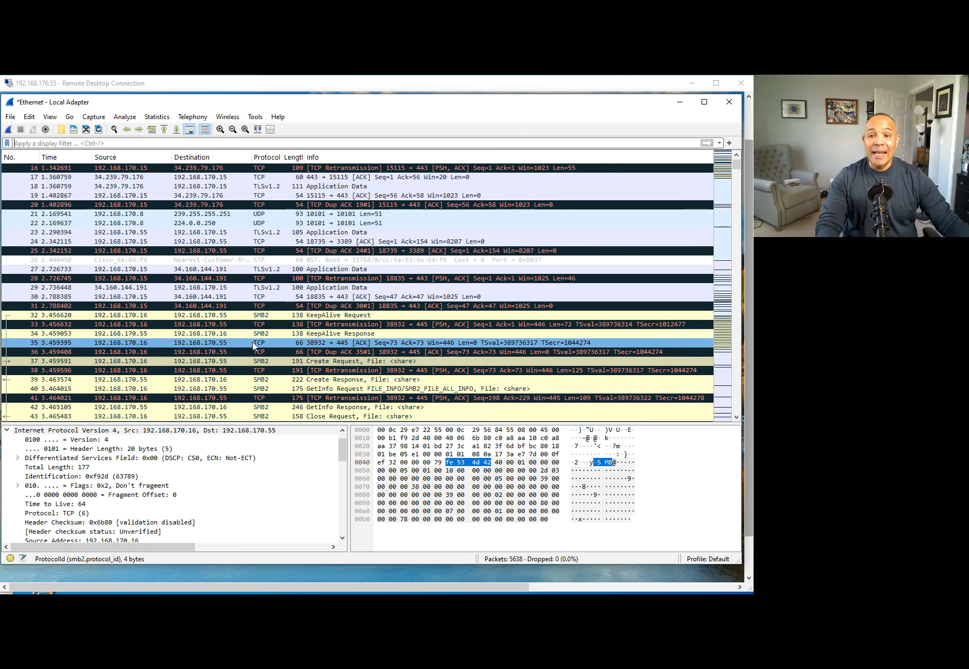
Show KeepAlive Response packet 34's SMB2 header in an enlarged details pane, then reselect packet 37.
left_click(211, 334)
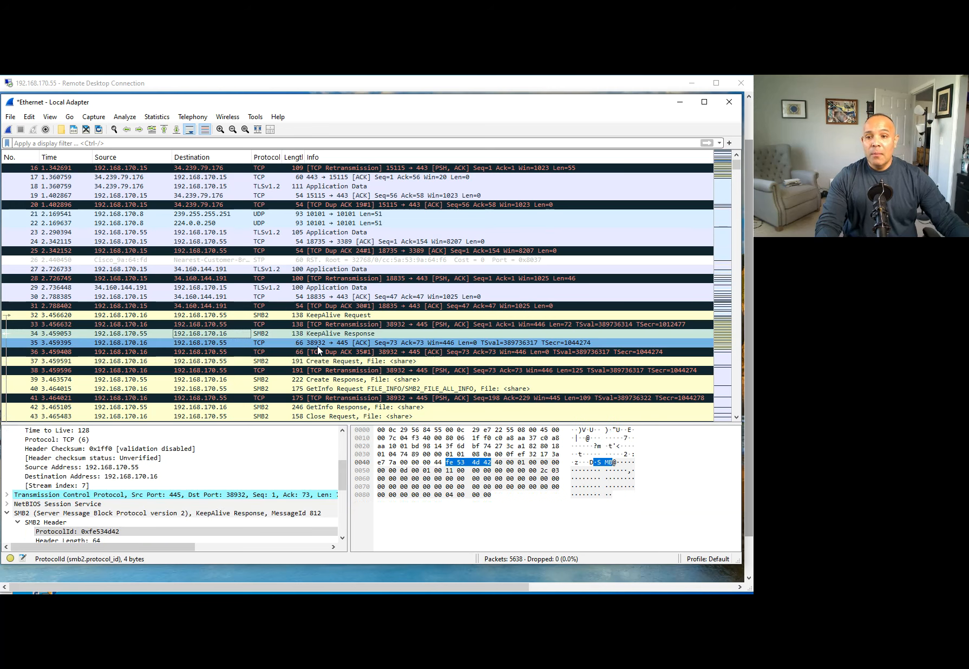
scroll(360, 353, "down", 2)
scroll(204, 490, "down", 2)
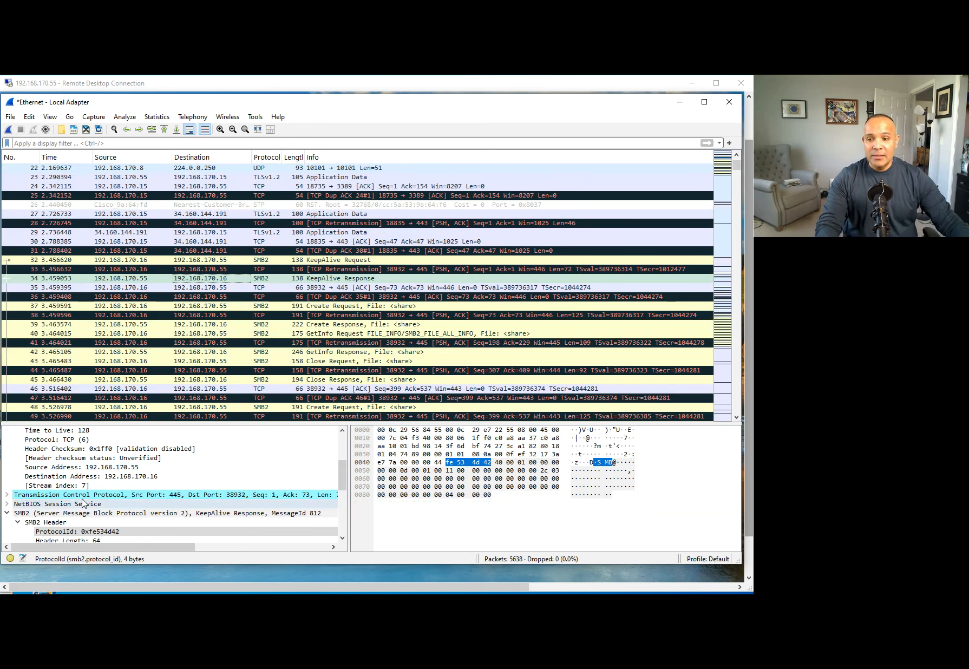
left_click_drag(341, 424, 342, 359)
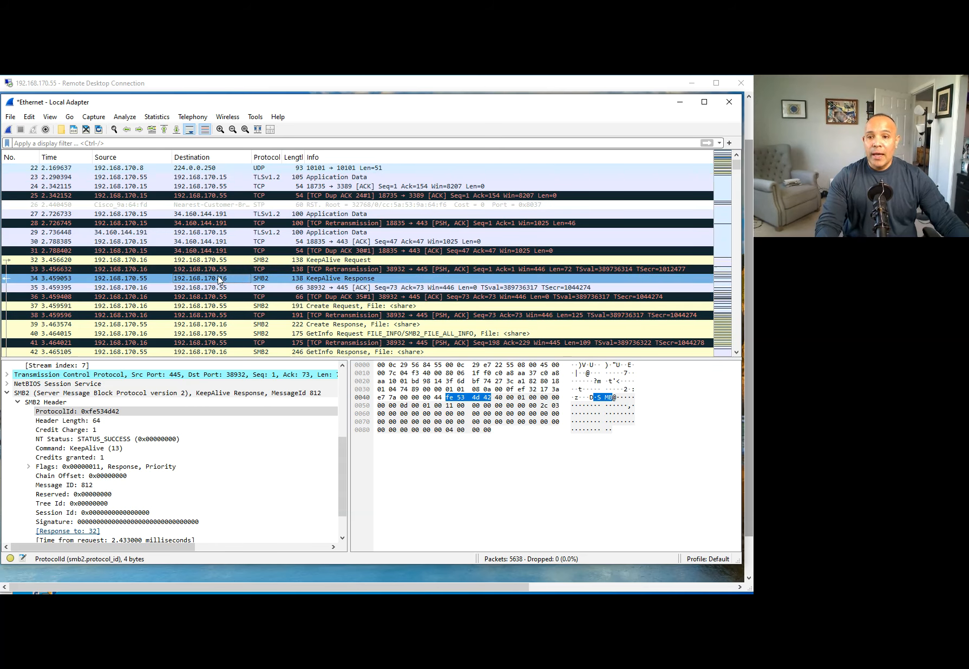
left_click(206, 306)
Follow the TCP stream of packet 37, filtering the capture to tcp.stream eq 4.
right_click(207, 307)
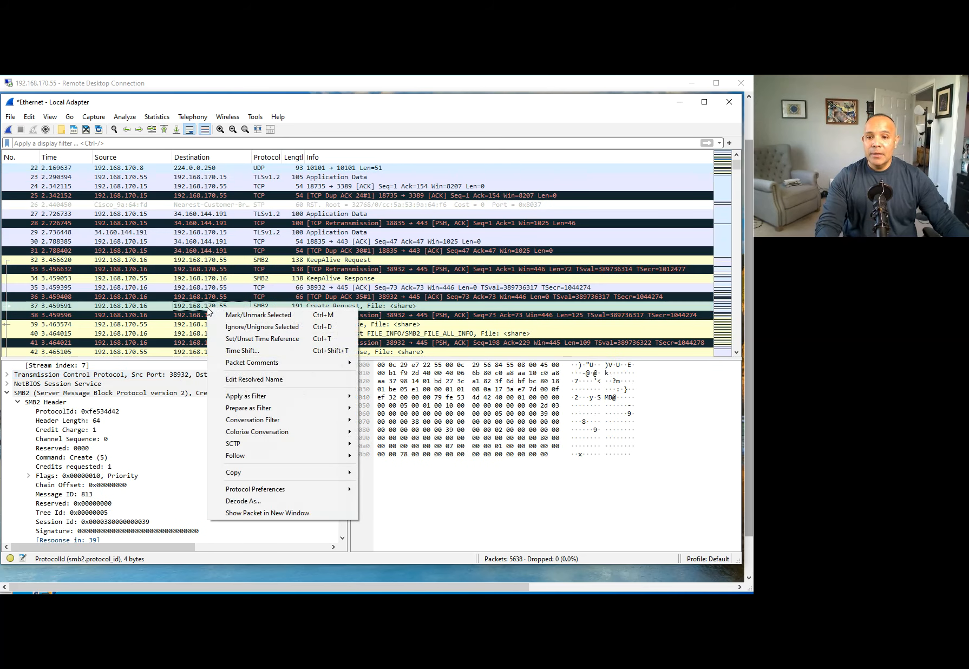
mouse_move(266, 458)
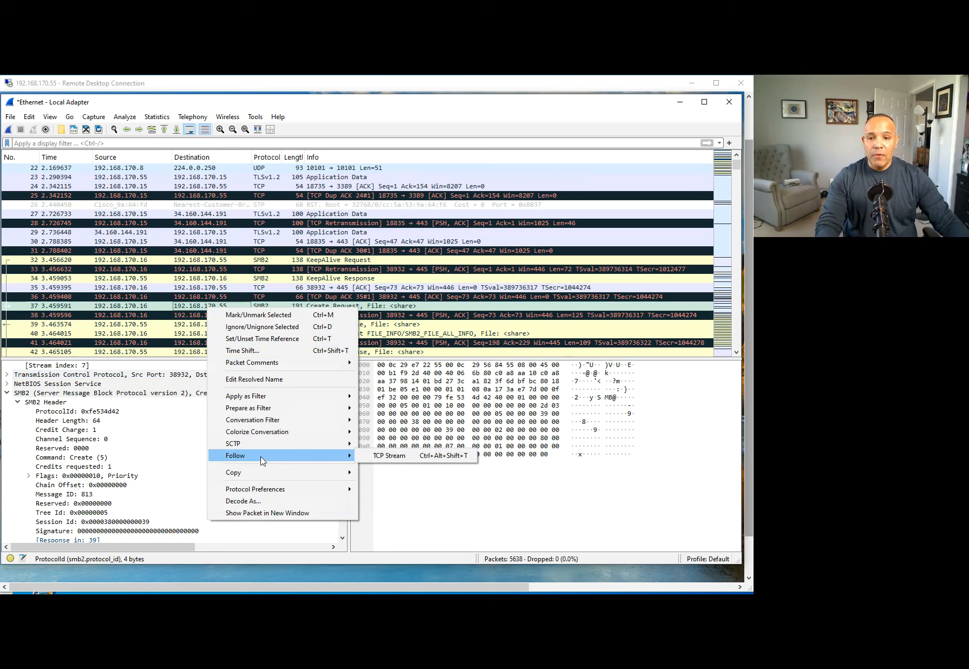
left_click(406, 460)
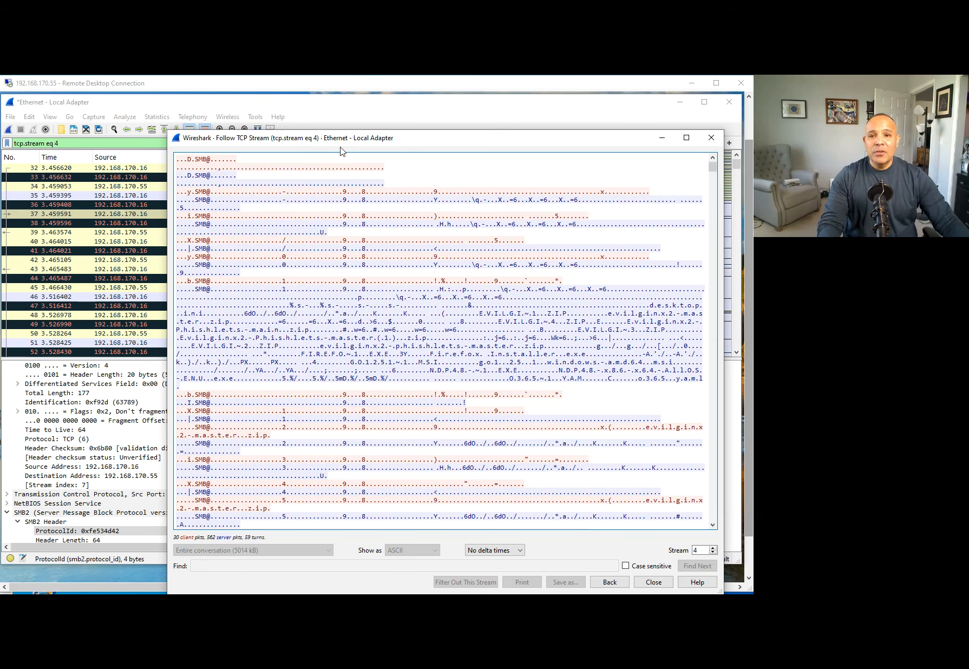
left_click_drag(293, 144, 266, 434)
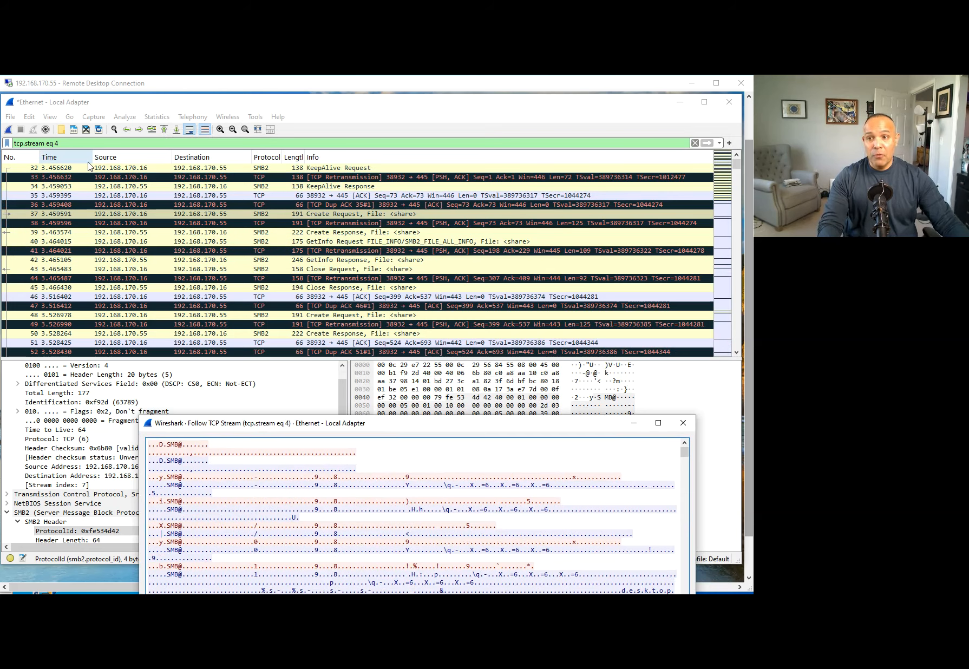
left_click_drag(405, 426, 313, 114)
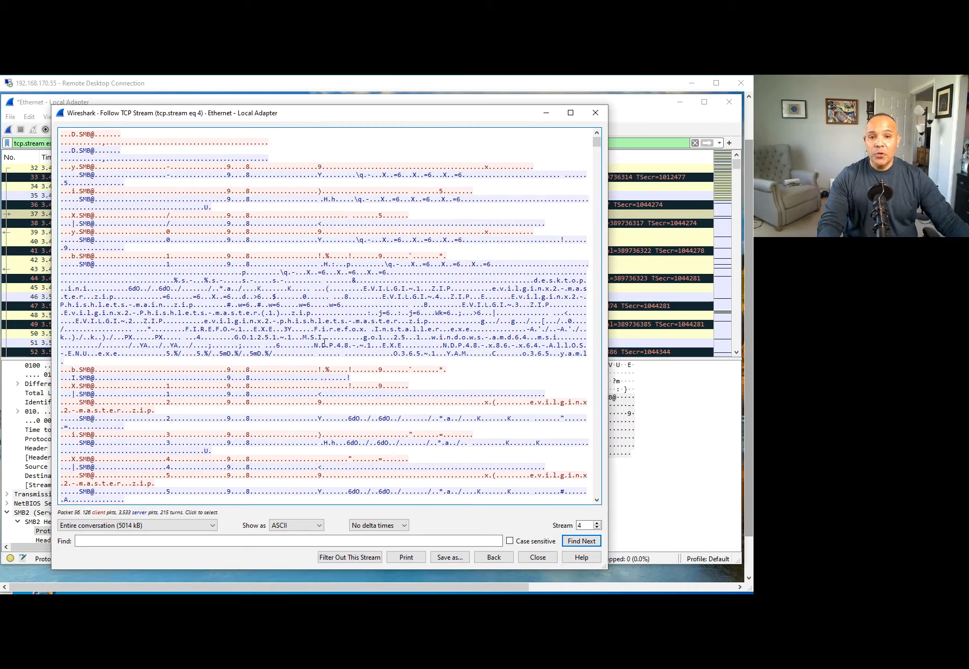
Scroll the stream 4 text down to evilginx2-master entries like core/gophish.go and core/http_proxy.go.
scroll(324, 341, "down", 20)
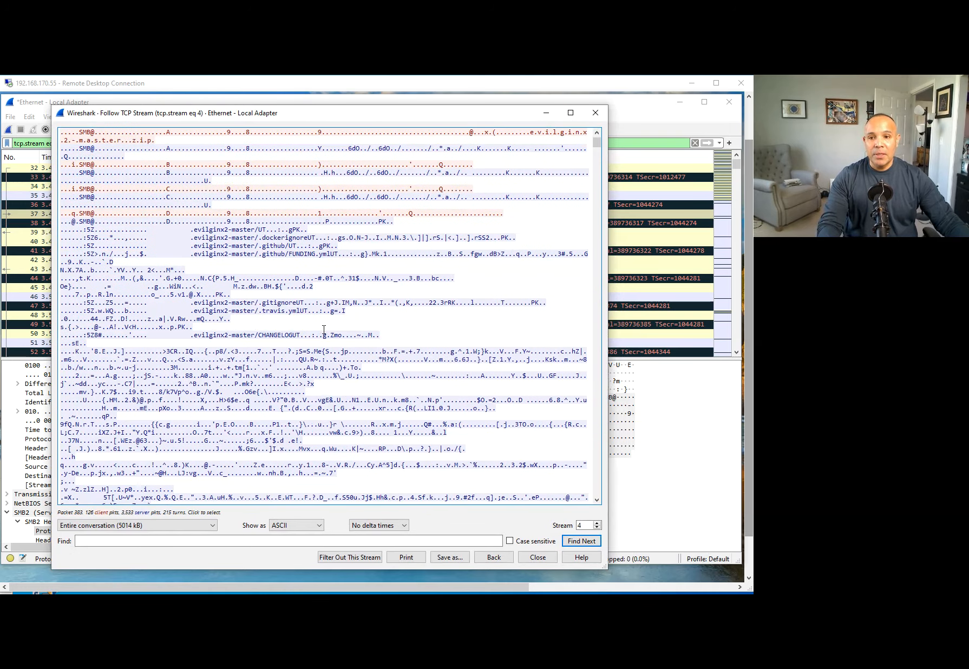
scroll(324, 330, "down", 7)
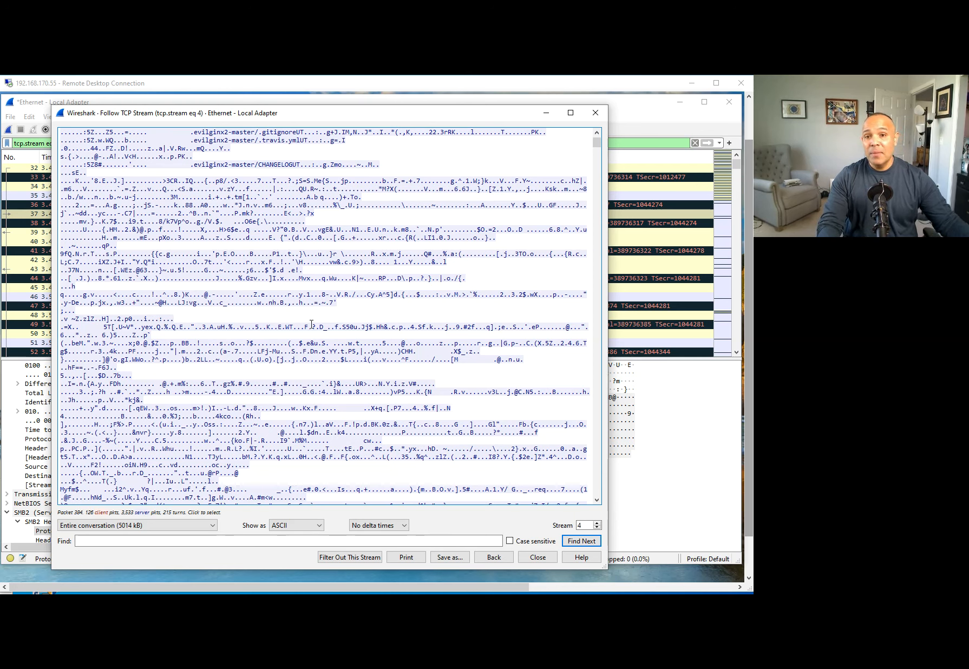
scroll(248, 371, "down", 4)
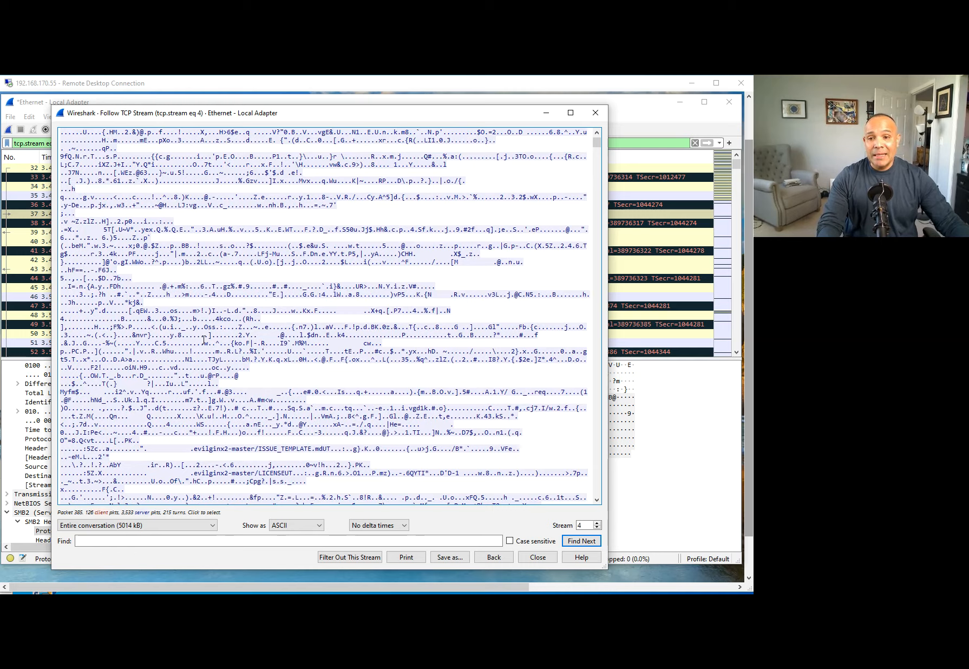
scroll(206, 352, "down", 15)
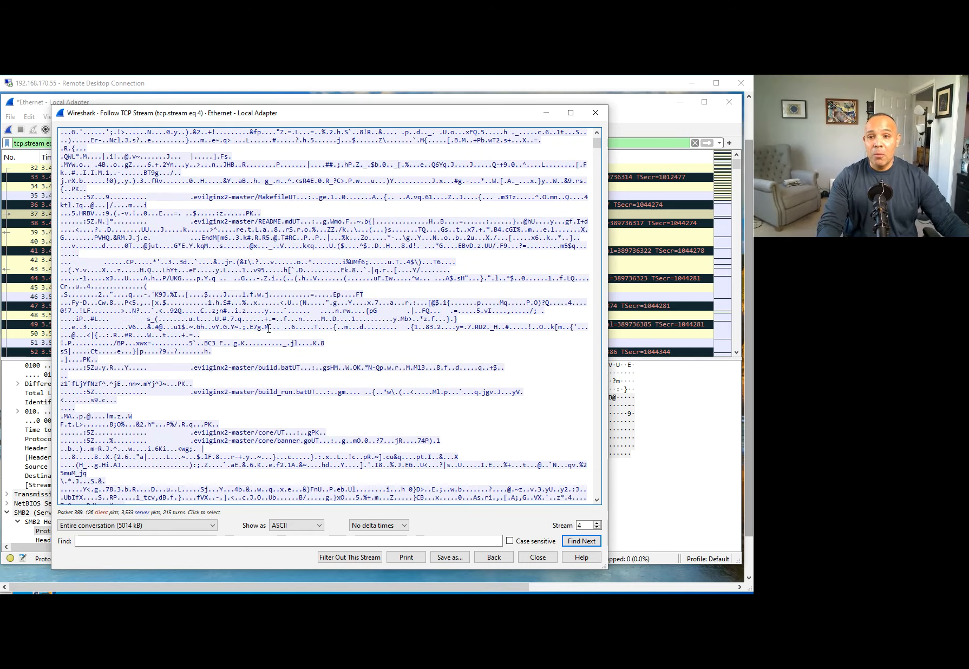
scroll(262, 327, "down", 10)
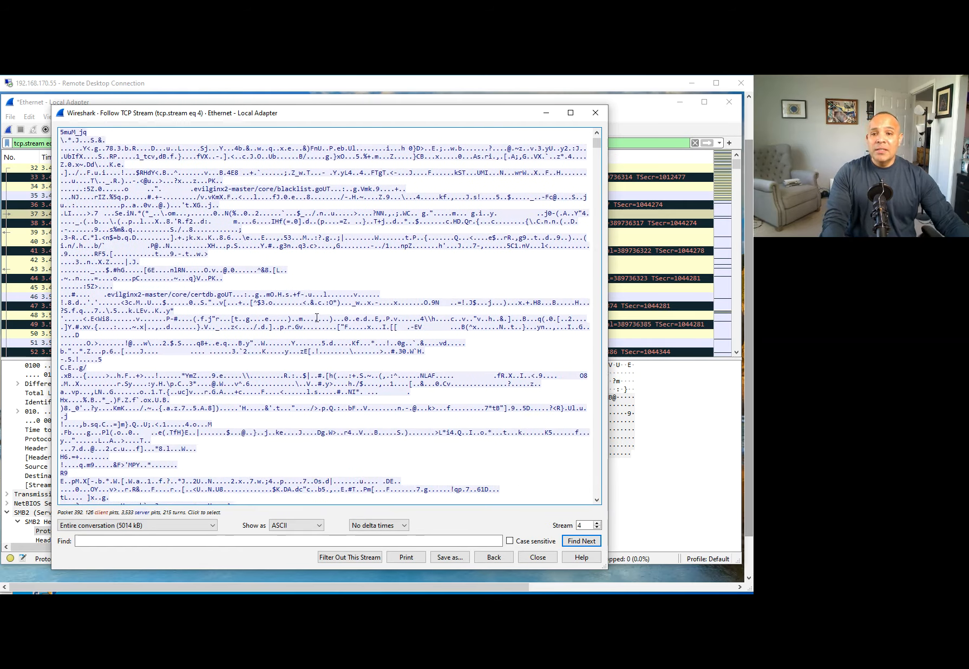
scroll(321, 320, "down", 8)
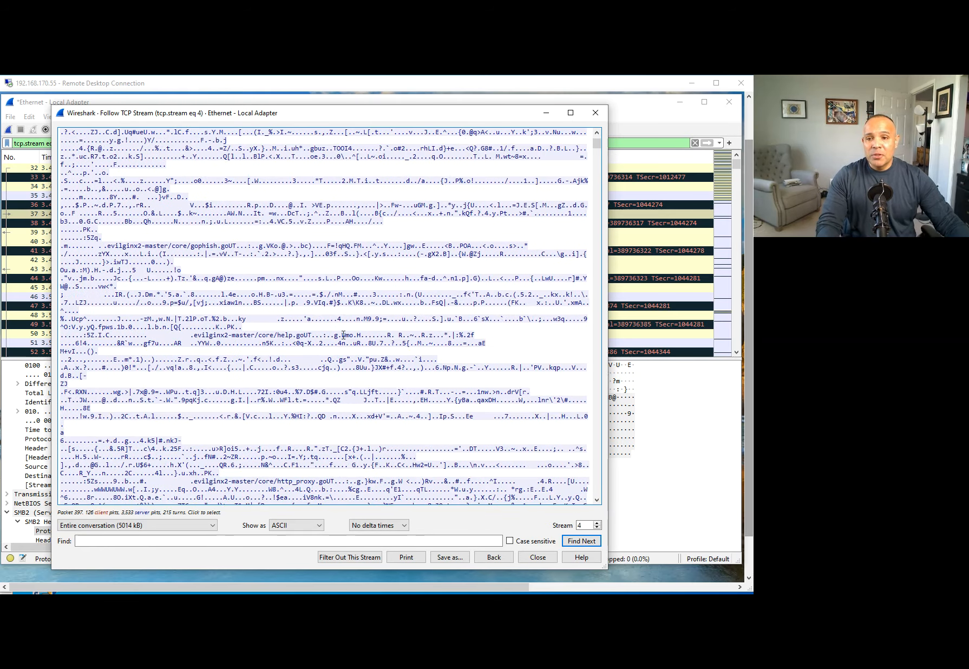
scroll(343, 335, "down", 1)
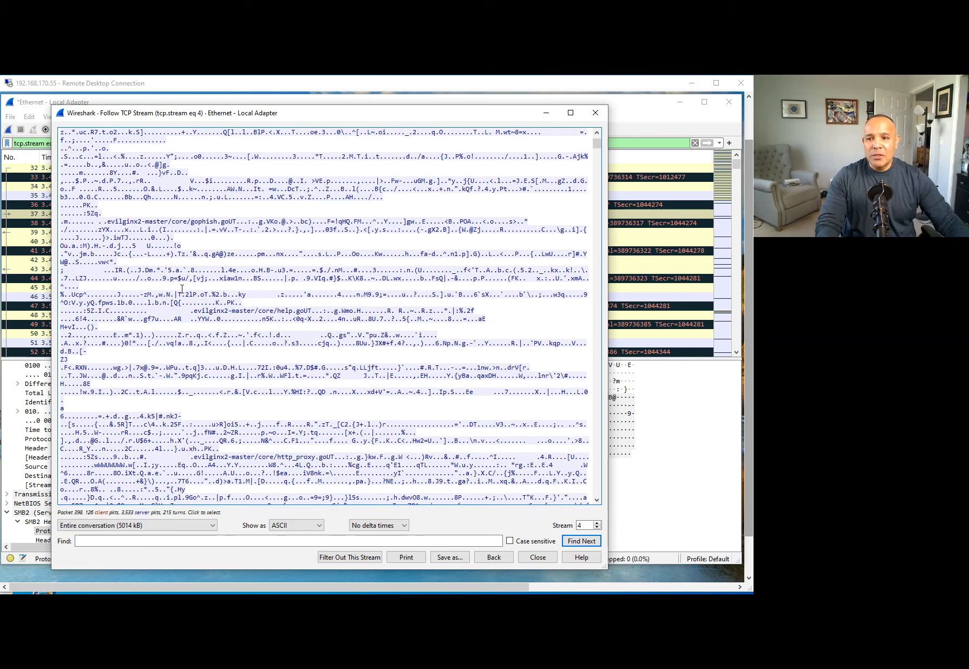
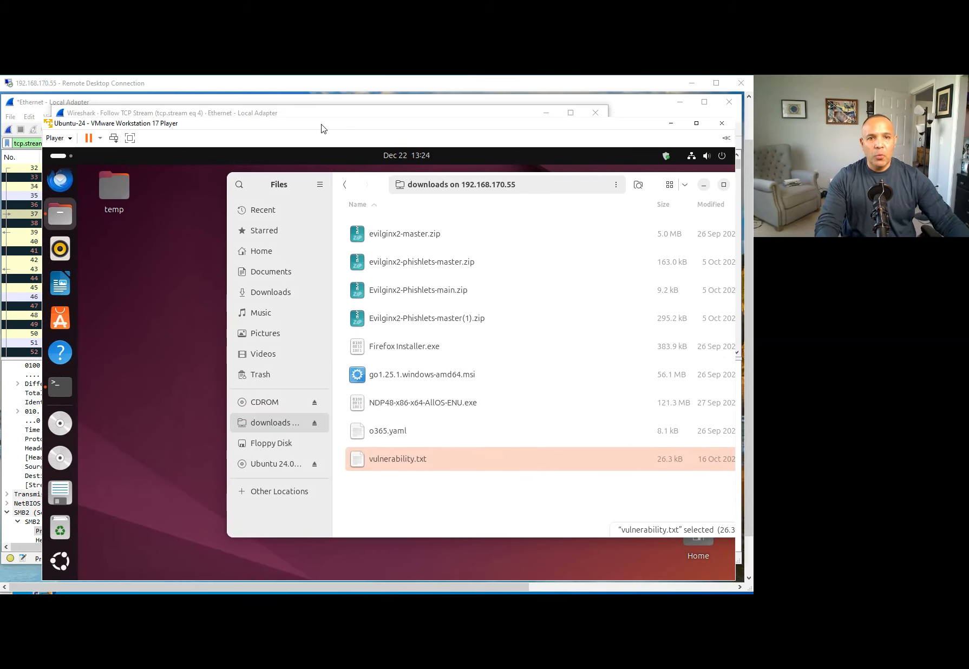
Scroll further through the stream 4 contents, then close the Follow TCP Stream window.
left_click(671, 123)
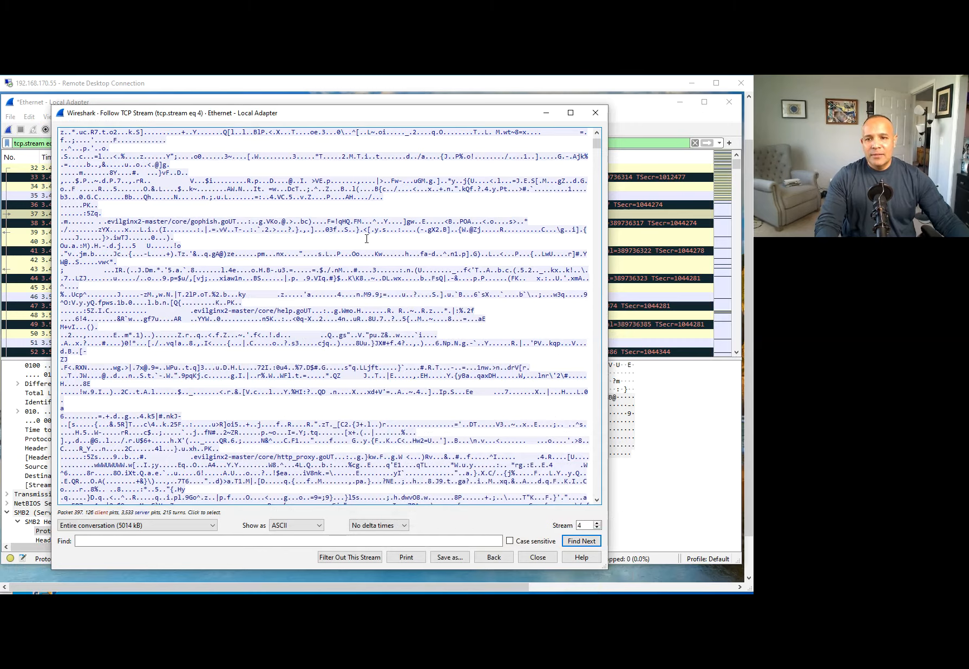
scroll(300, 392, "down", 10)
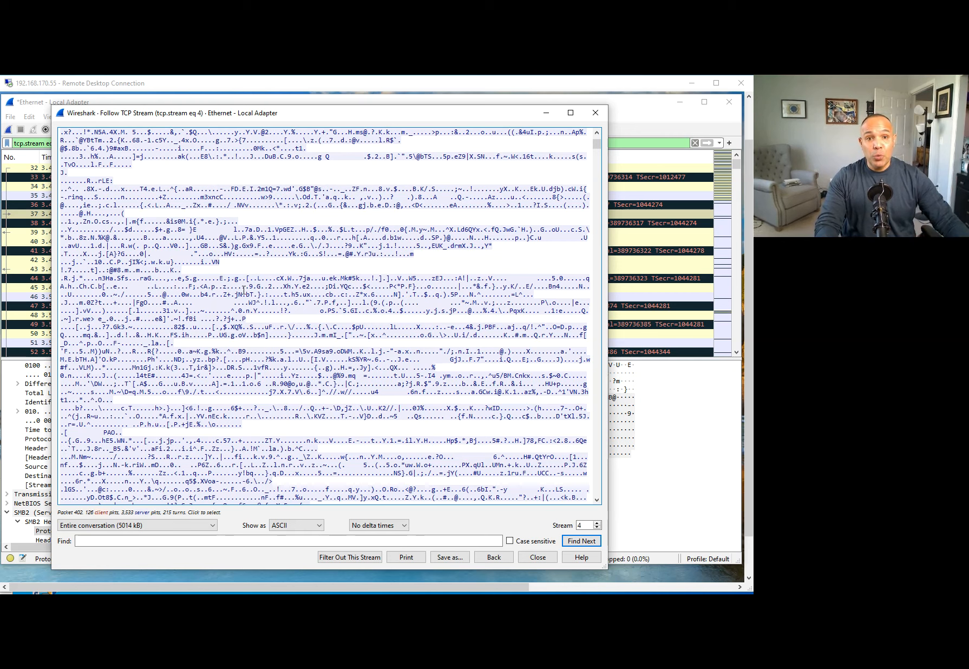
left_click(547, 114)
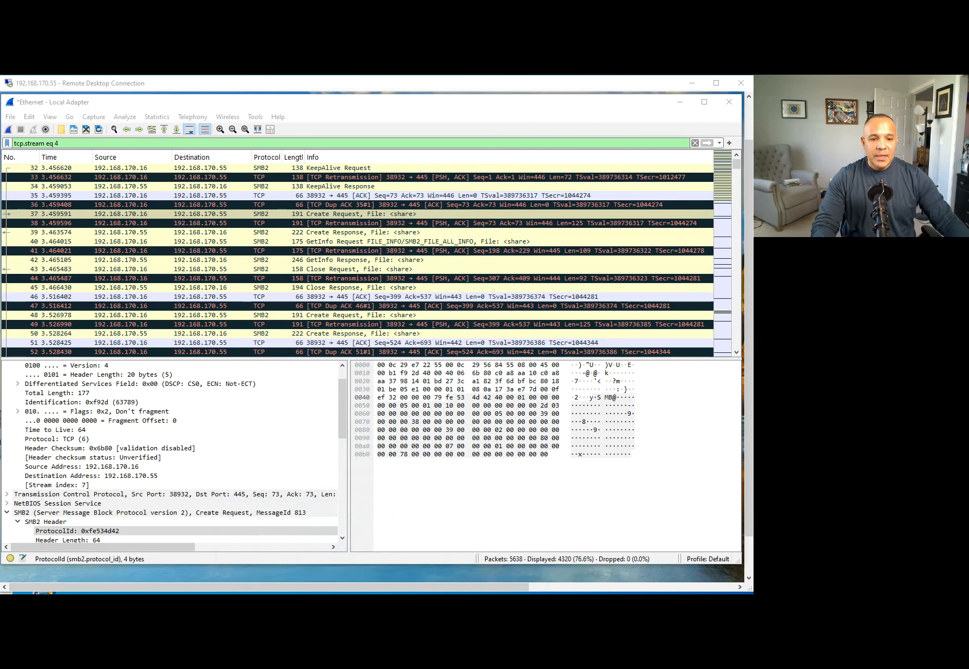
Inspect retransmission packet 49 and Dup ACK packet 47, then clear the tcp.stream eq 4 filter.
mouse_move(12, 129)
left_mouse_down()
mouse_move(6, 164)
mouse_move(98, 157)
mouse_move(4, 161)
left_mouse_up()
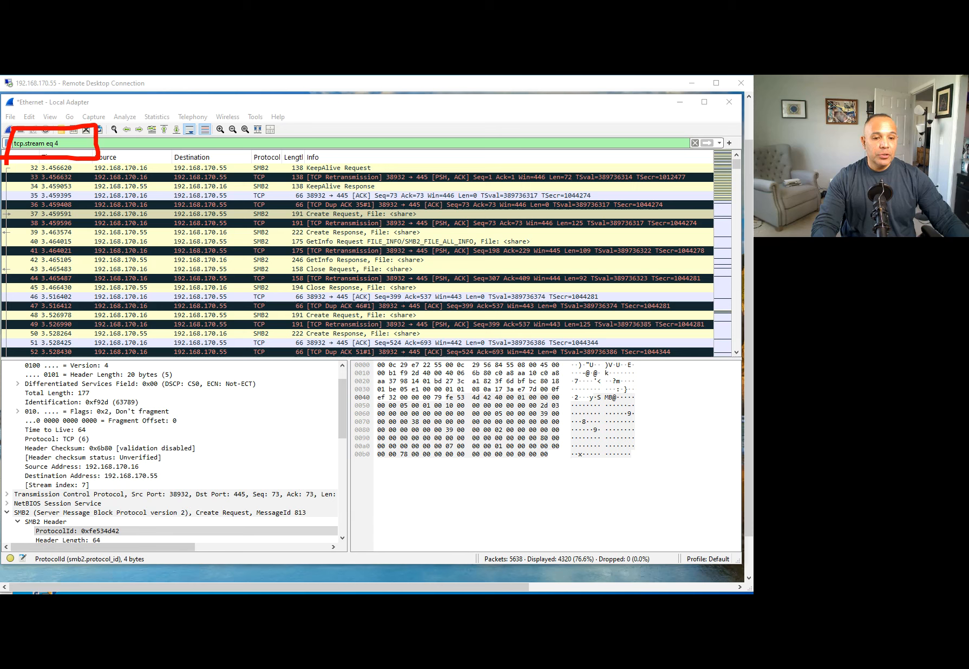
key("Escape")
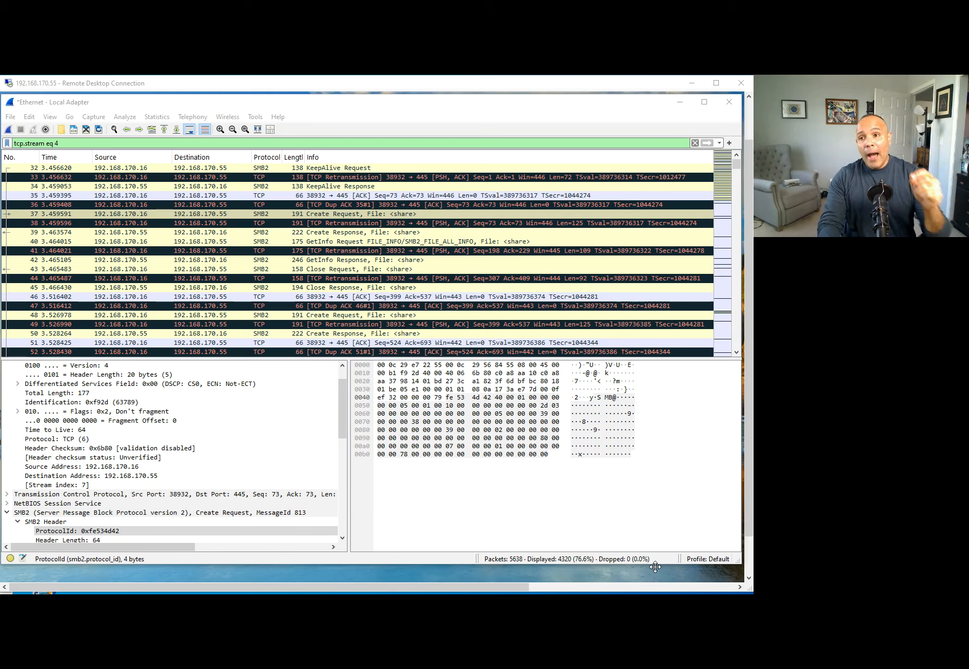
left_click(516, 325)
left_click(519, 307)
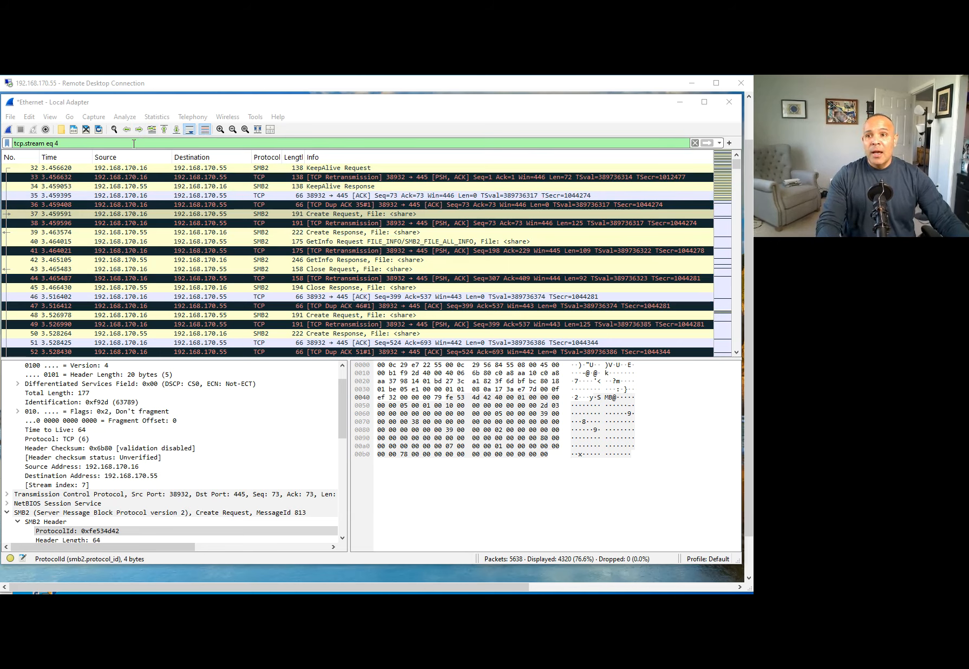
left_click(695, 143)
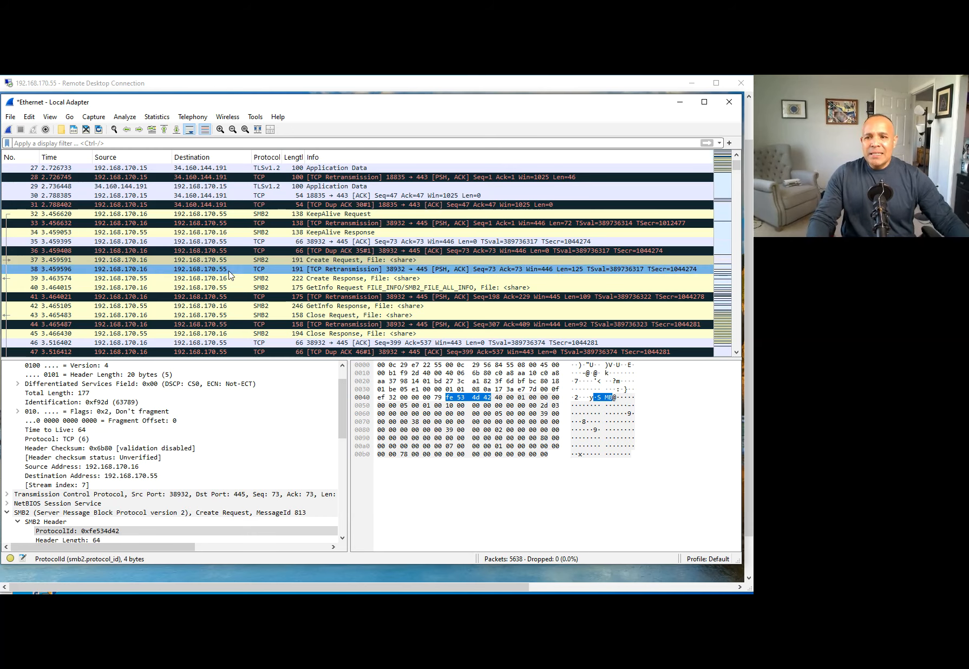
Apply the ip.dst==192.168.170.55 filter, then start changing dst to src.
left_click(160, 306)
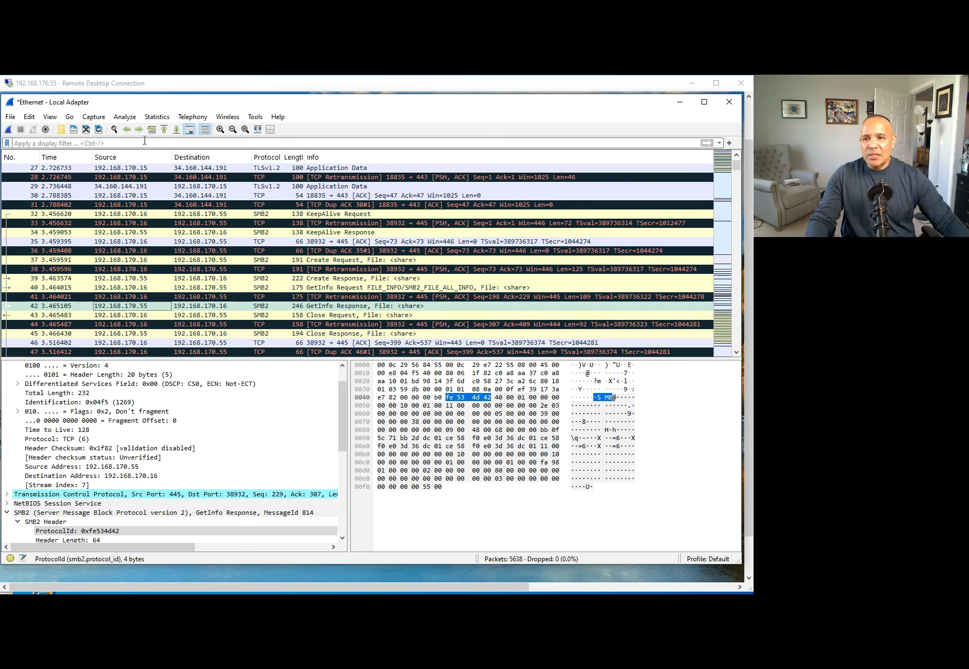
left_click(134, 144)
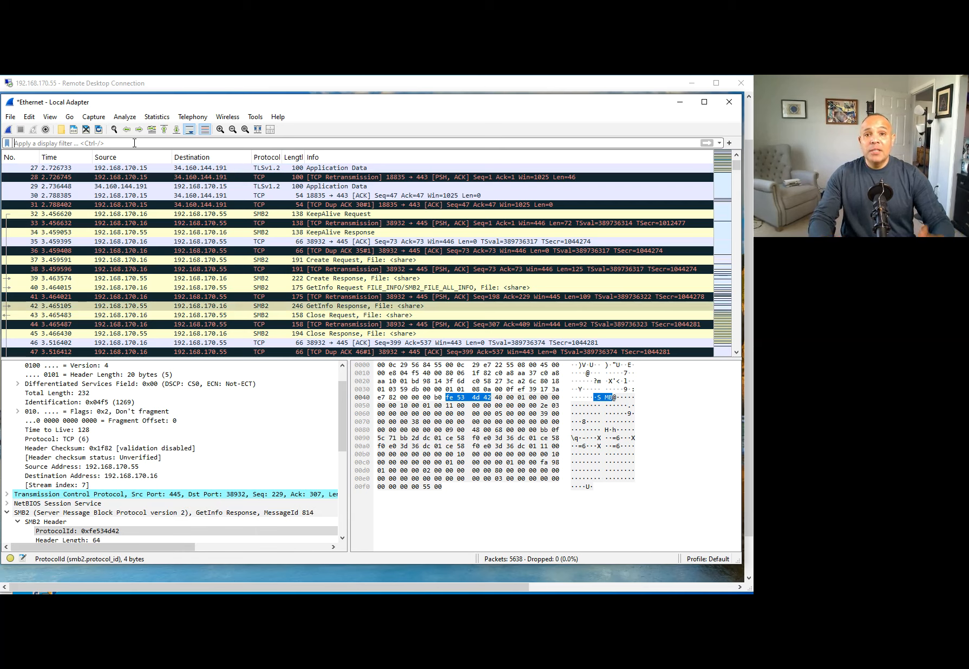
type("ip.")
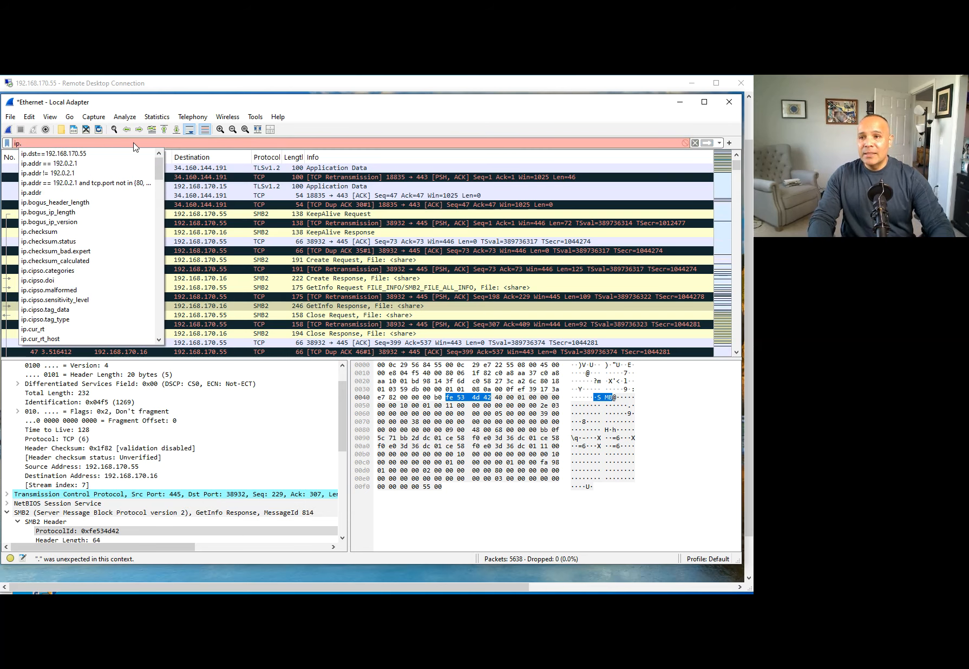
left_click(100, 154)
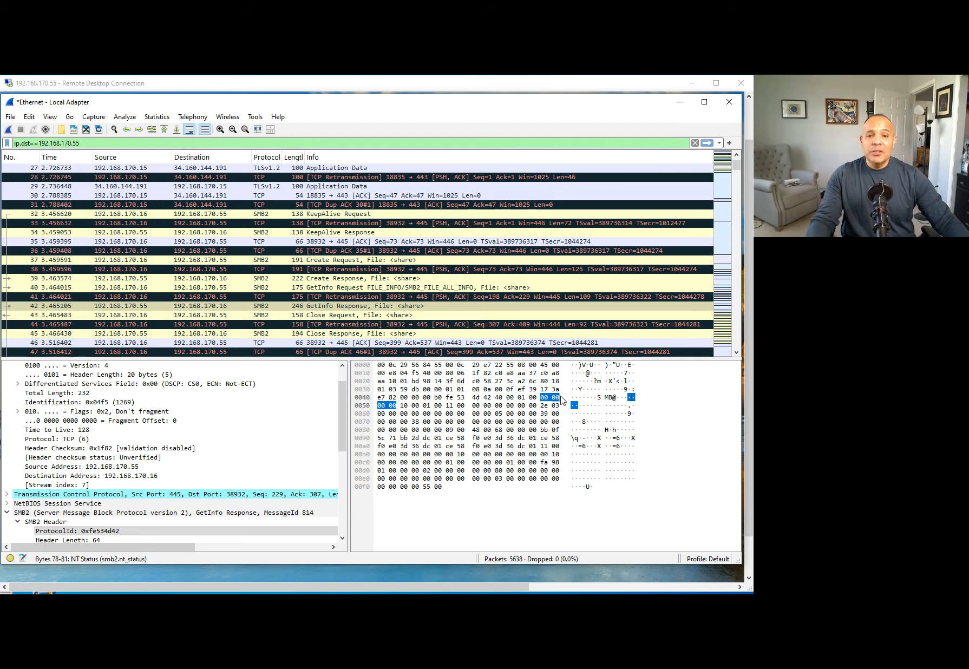
left_click(110, 145)
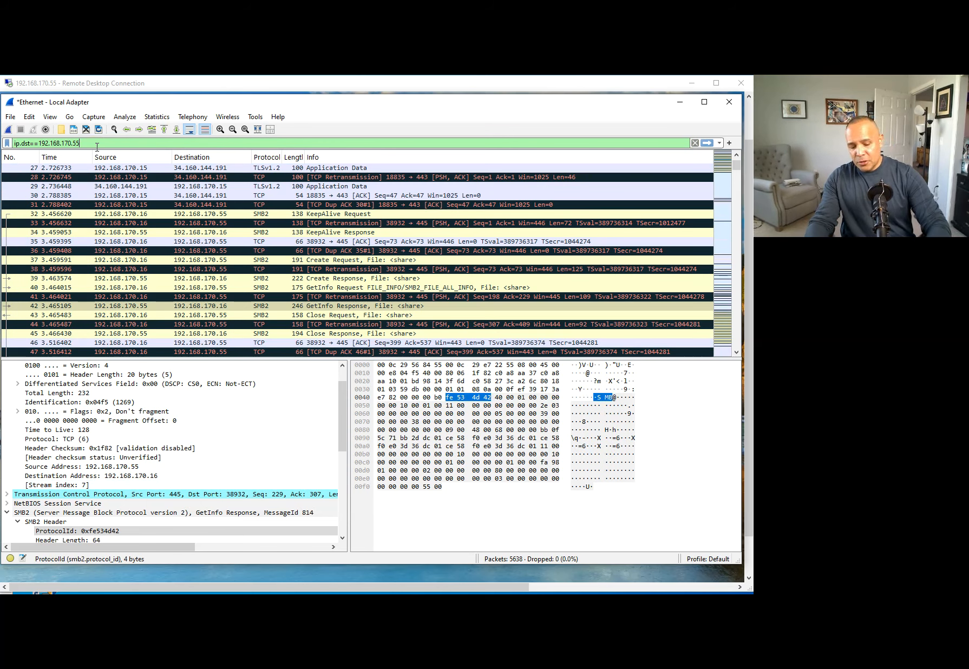
key("Return")
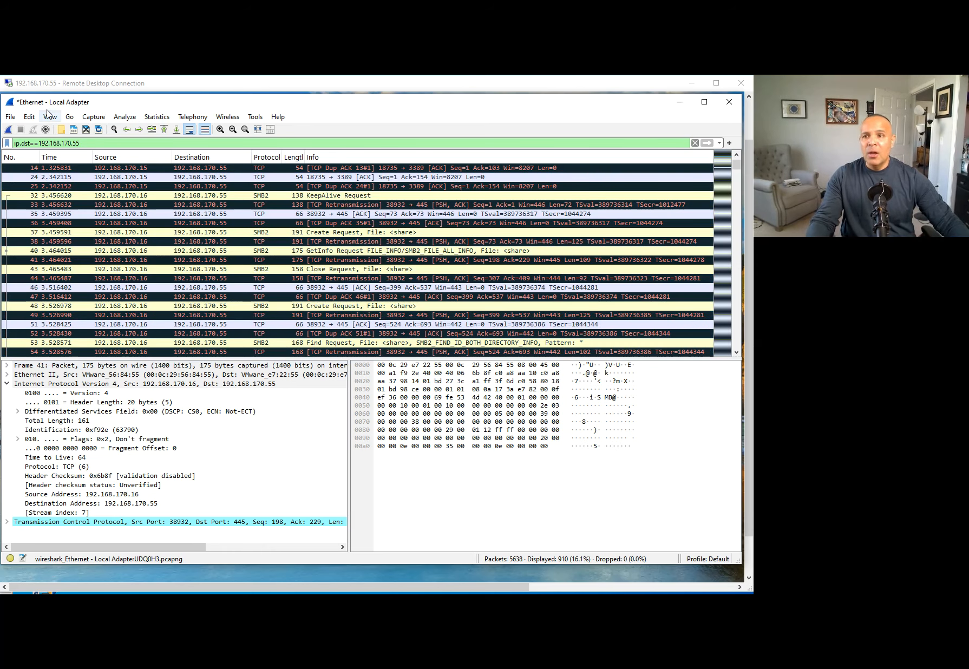
double_click(28, 143)
type("src")
Apply ip.src==192.168.170.55 and select the server's evilginx2-master.zip Create Response packet.
key("Return")
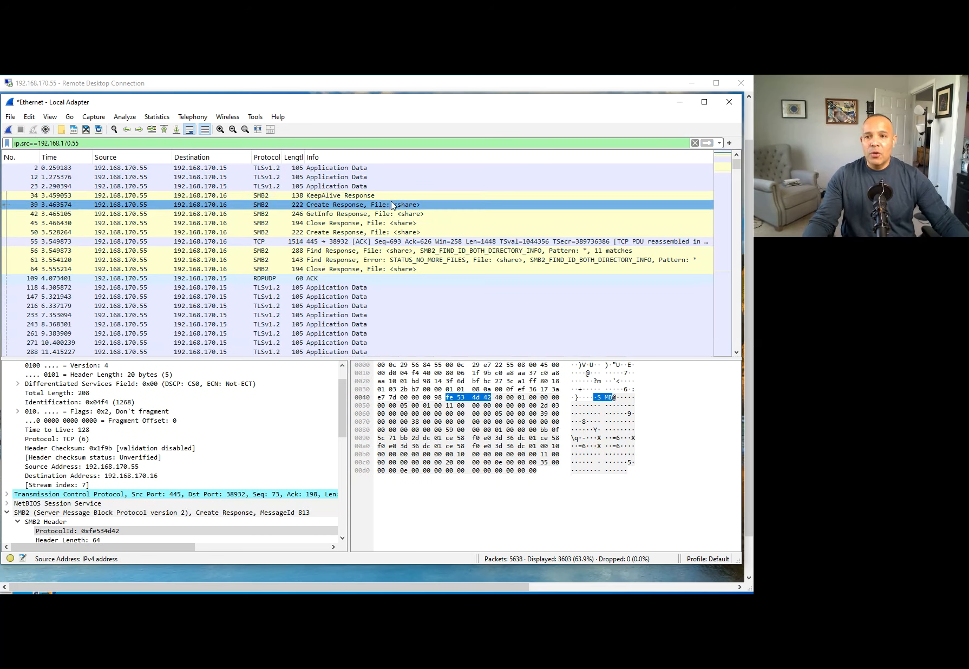
left_click(367, 186)
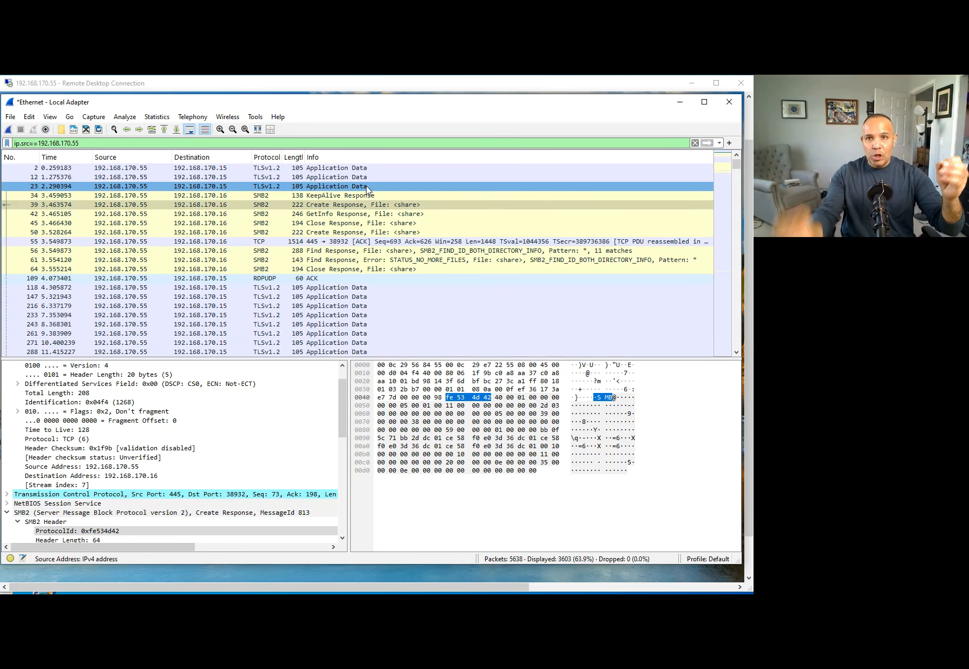
left_click_drag(367, 187, 401, 244)
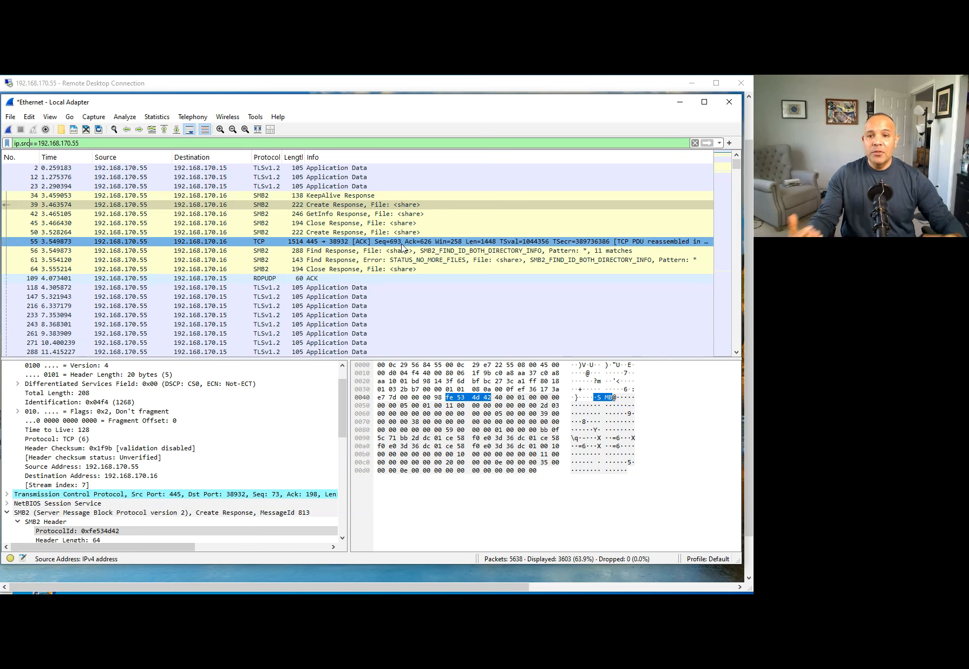
scroll(410, 328, "down", 10)
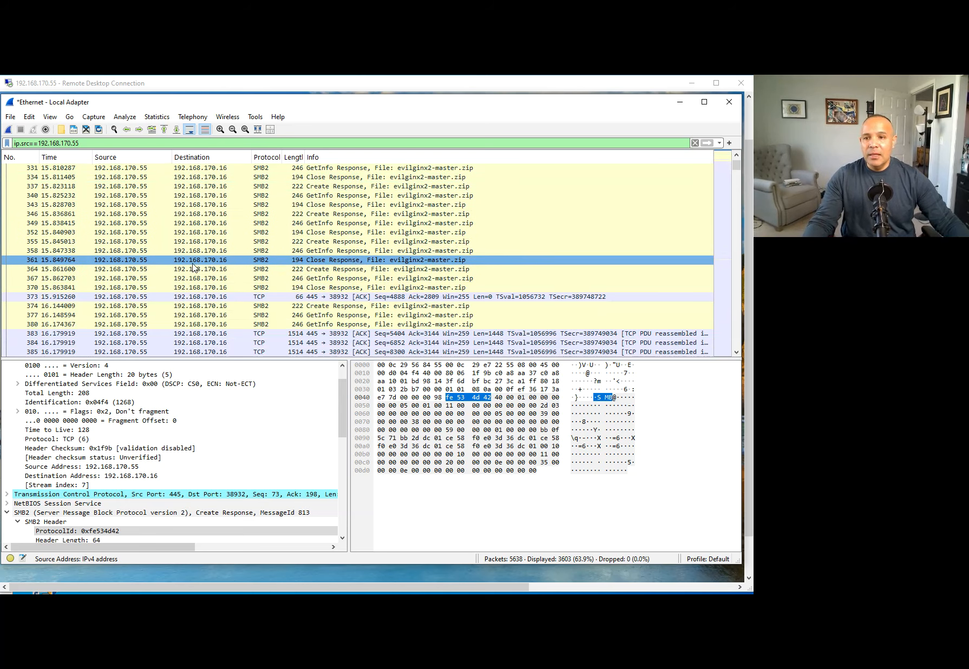
scroll(300, 265, "up", 2)
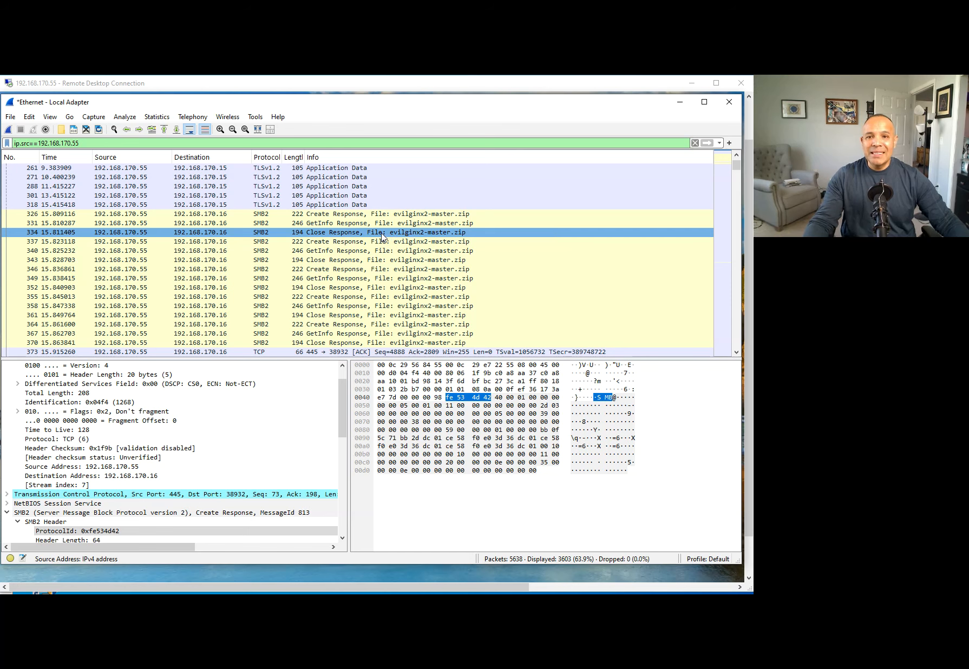
left_click(357, 215)
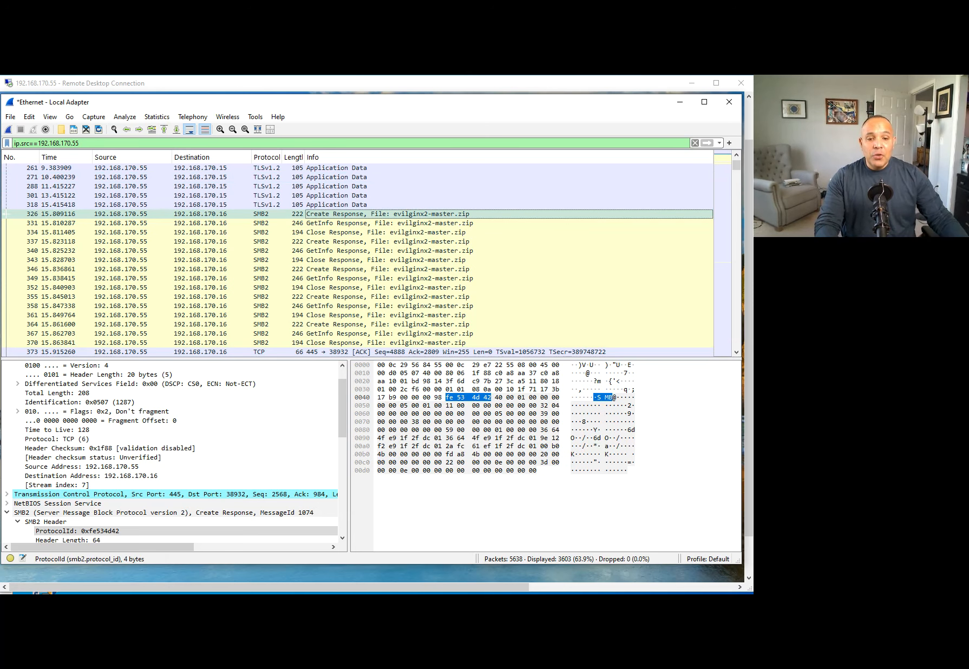
key("alt+Tab")
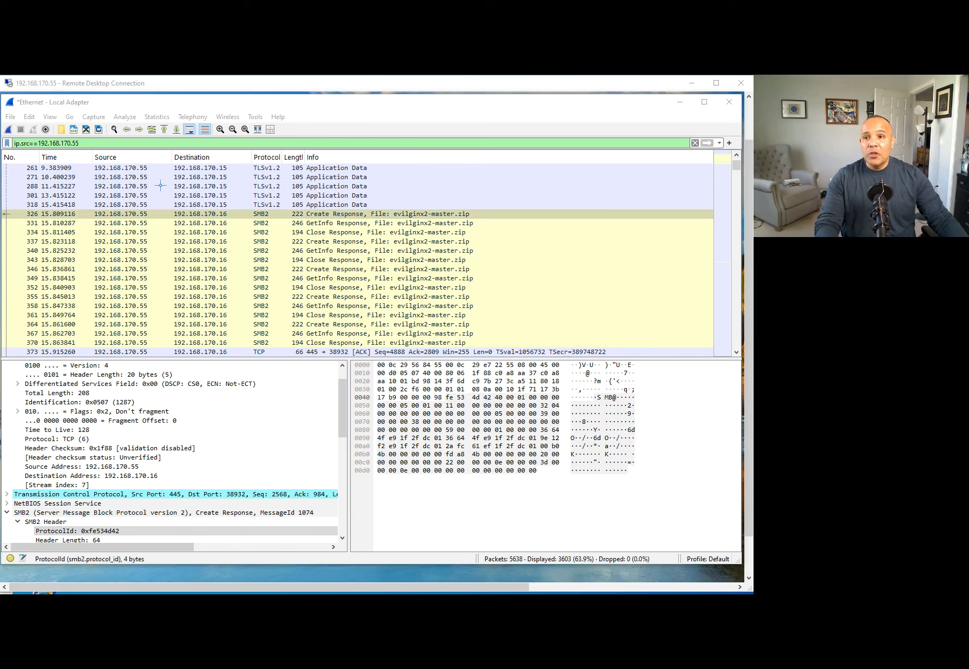
mouse_move(18, 121)
left_mouse_down()
mouse_move(2, 143)
mouse_move(76, 174)
mouse_move(128, 171)
mouse_move(46, 169)
left_mouse_up()
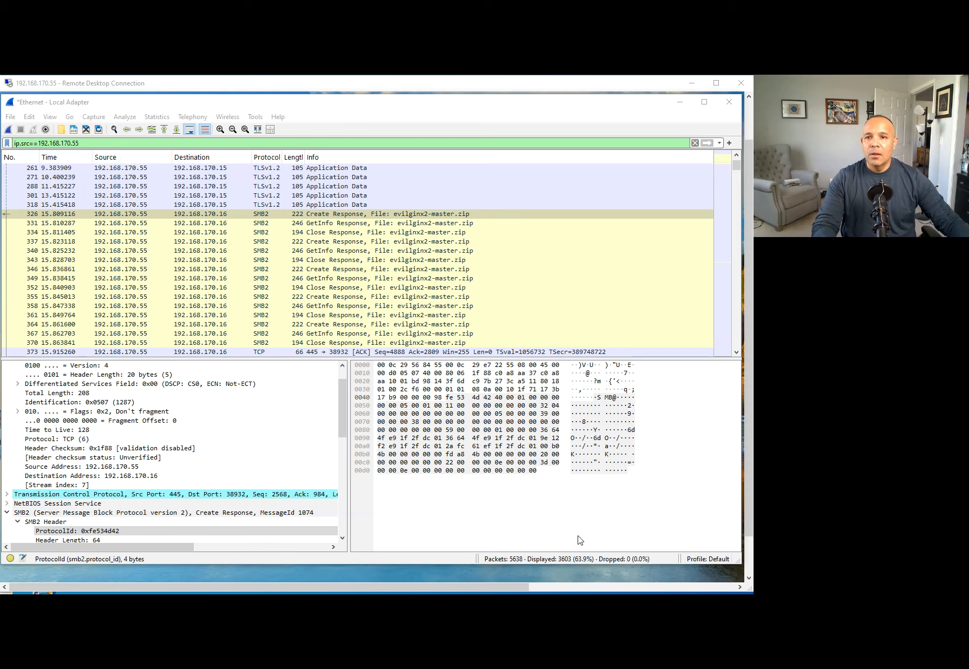
left_click(148, 119)
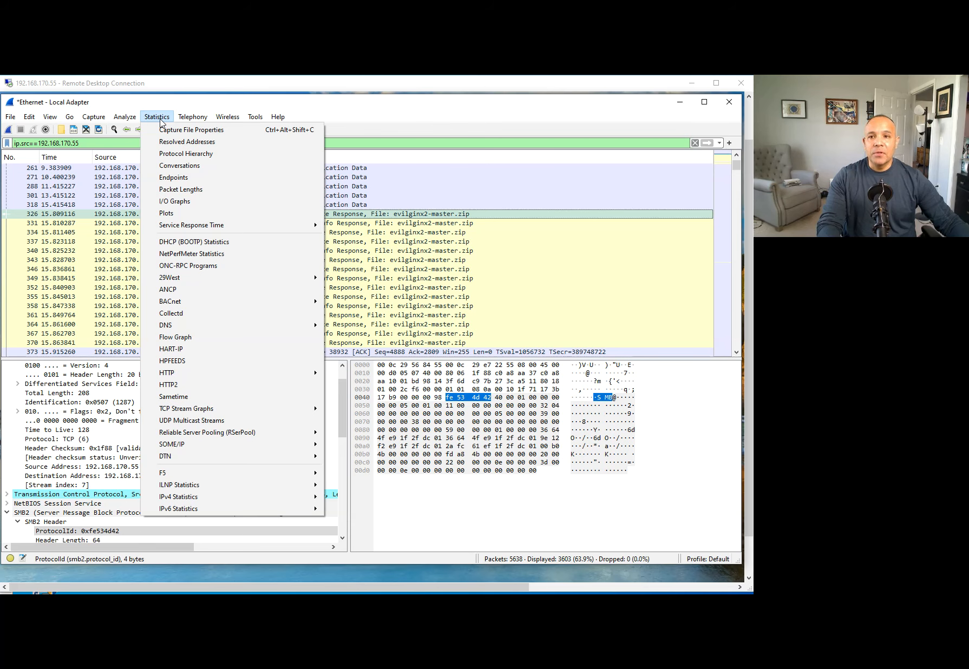
left_click(196, 171)
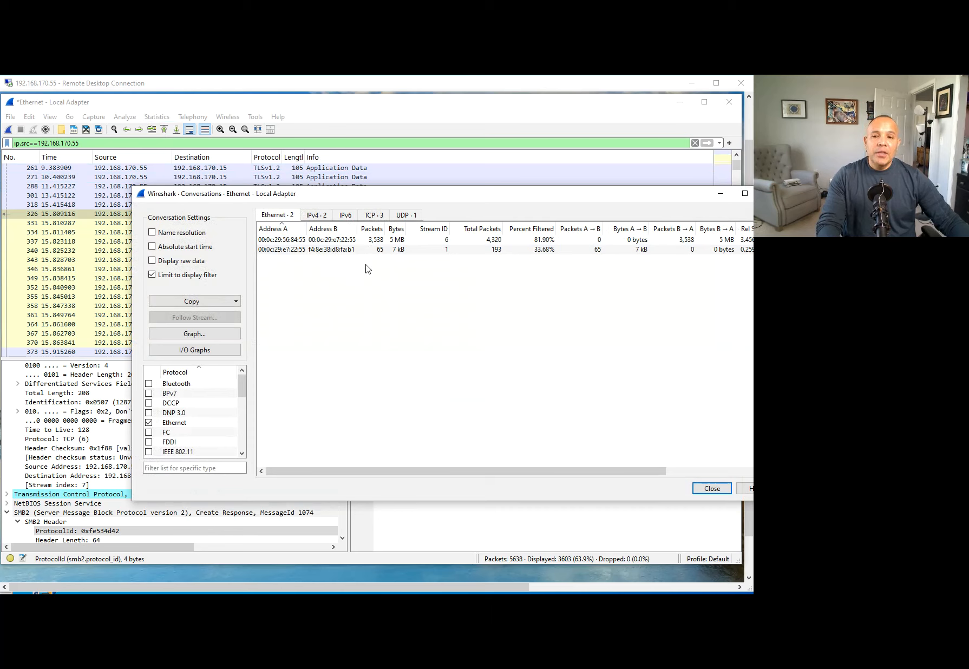
left_click_drag(416, 198, 374, 180)
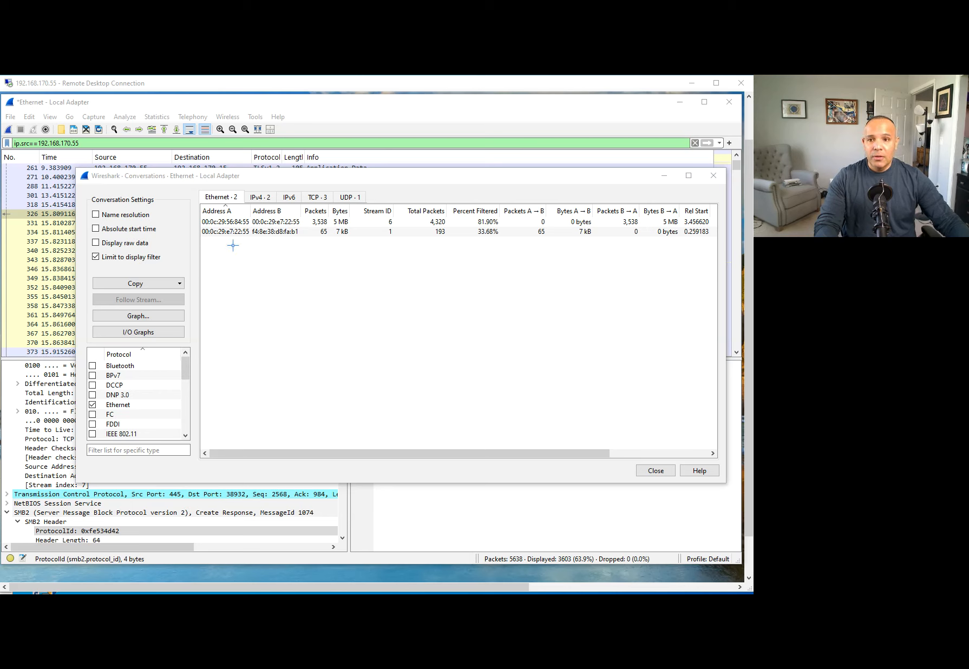
mouse_move(200, 205)
left_mouse_down()
mouse_move(252, 204)
mouse_move(252, 221)
left_mouse_up()
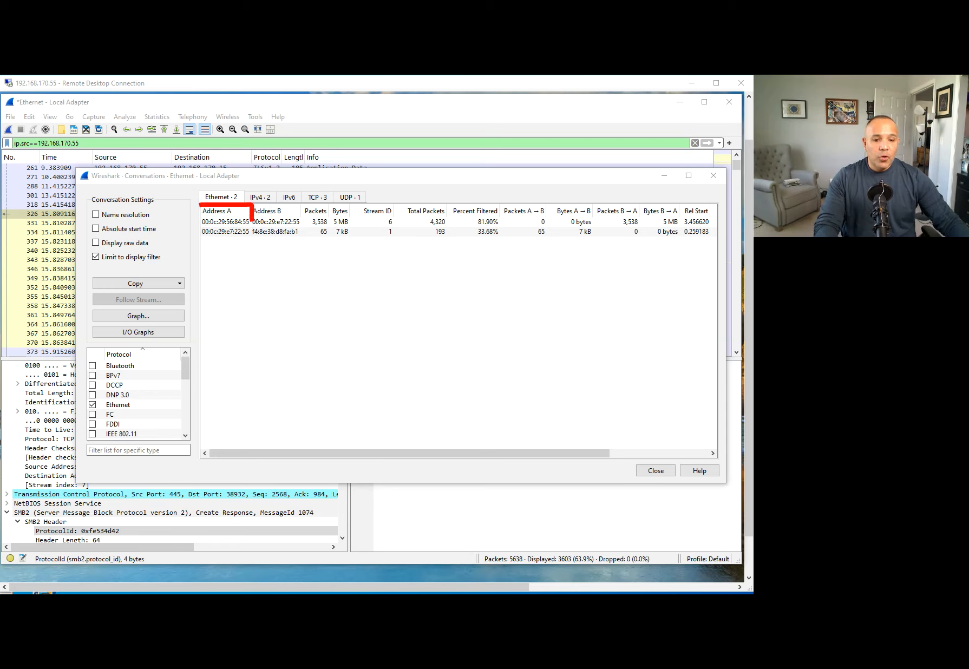
left_click(254, 198)
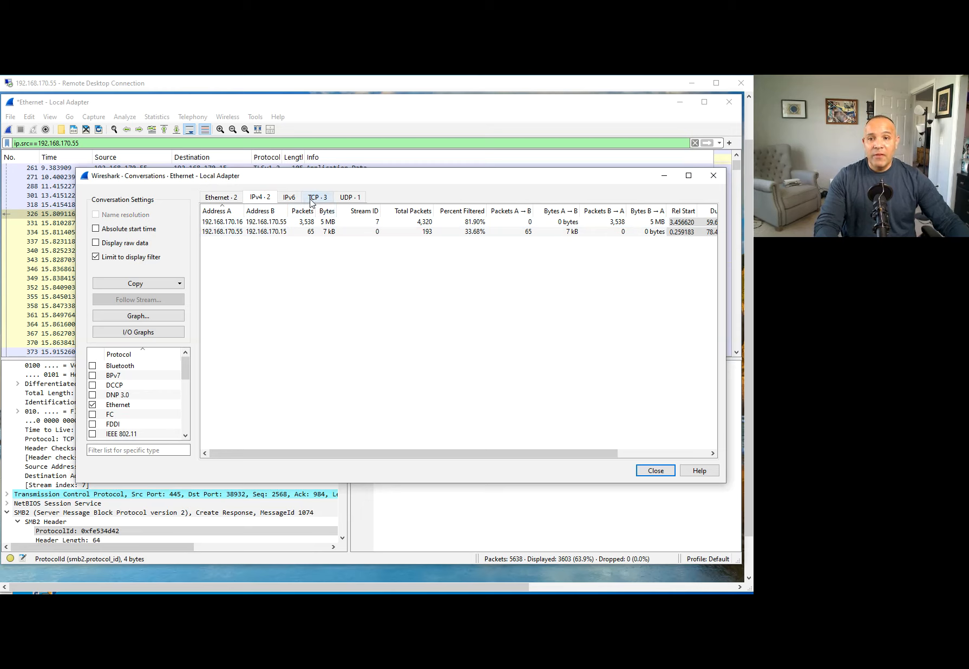
left_click(313, 200)
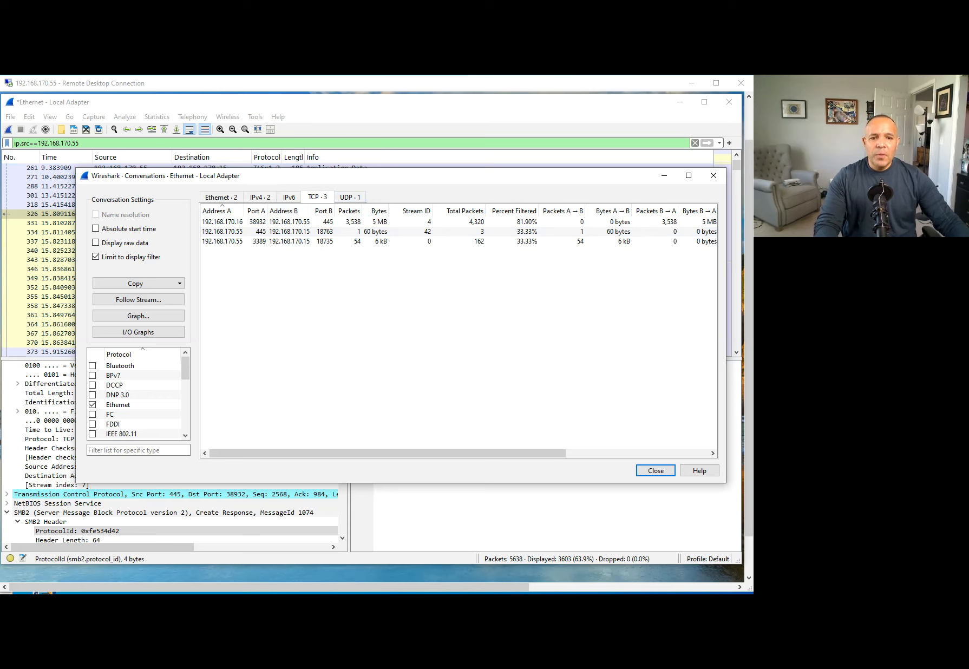
left_click(713, 176)
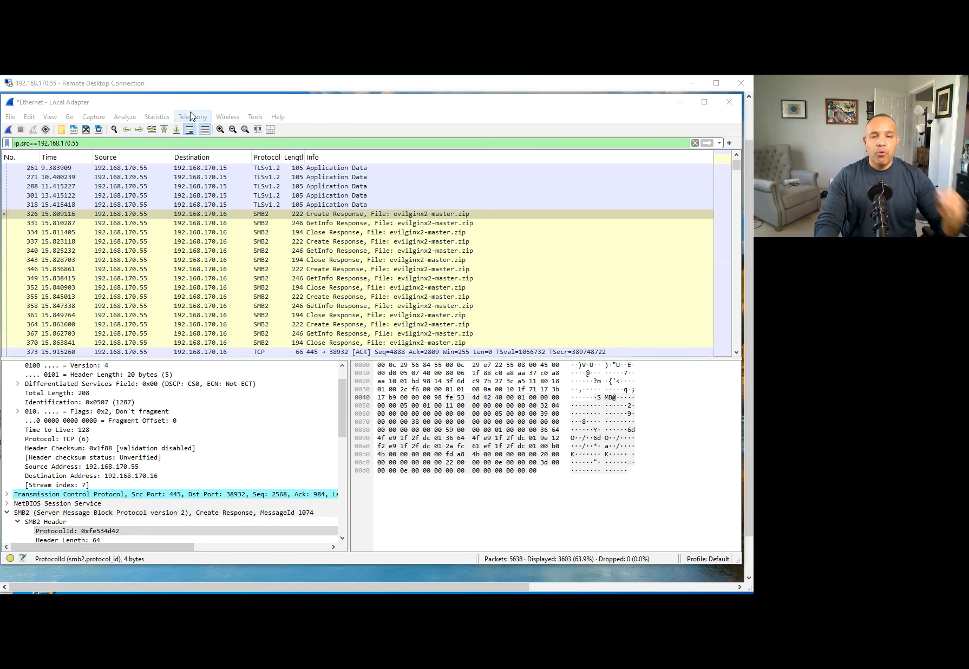
left_click(160, 117)
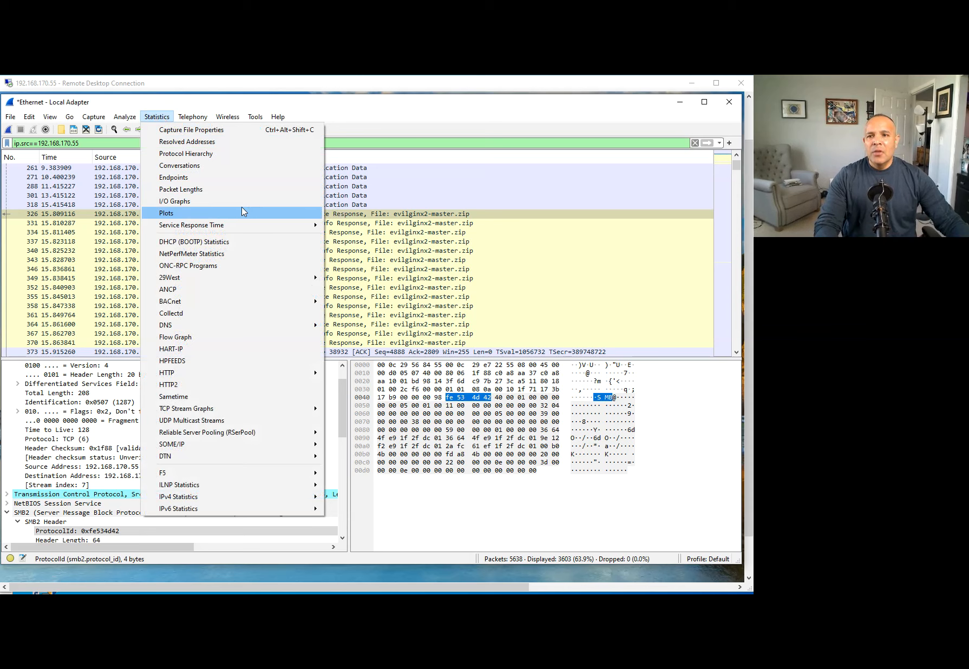
left_click(205, 182)
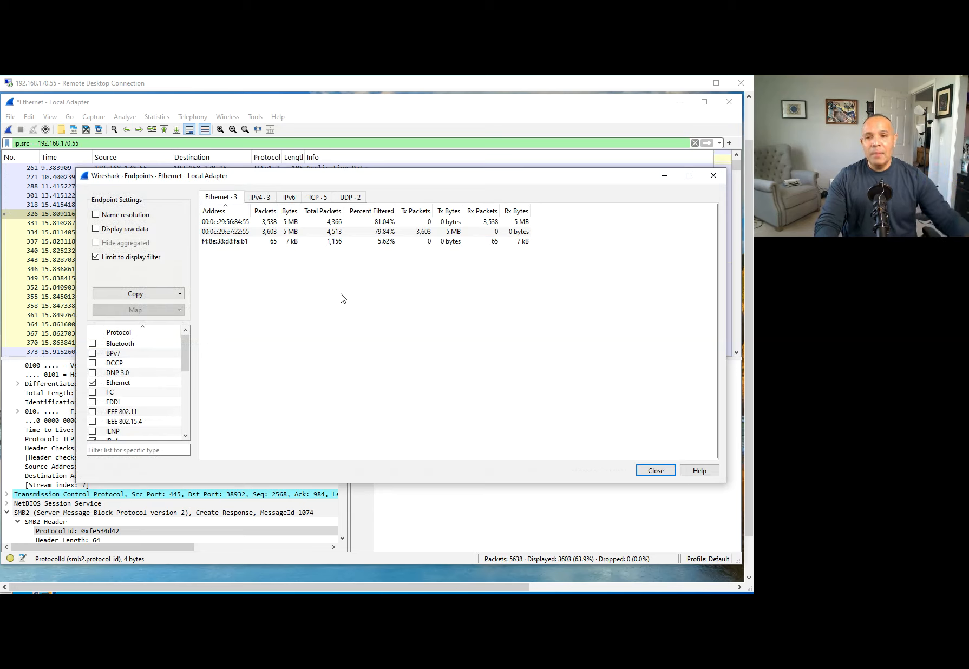
left_click(259, 199)
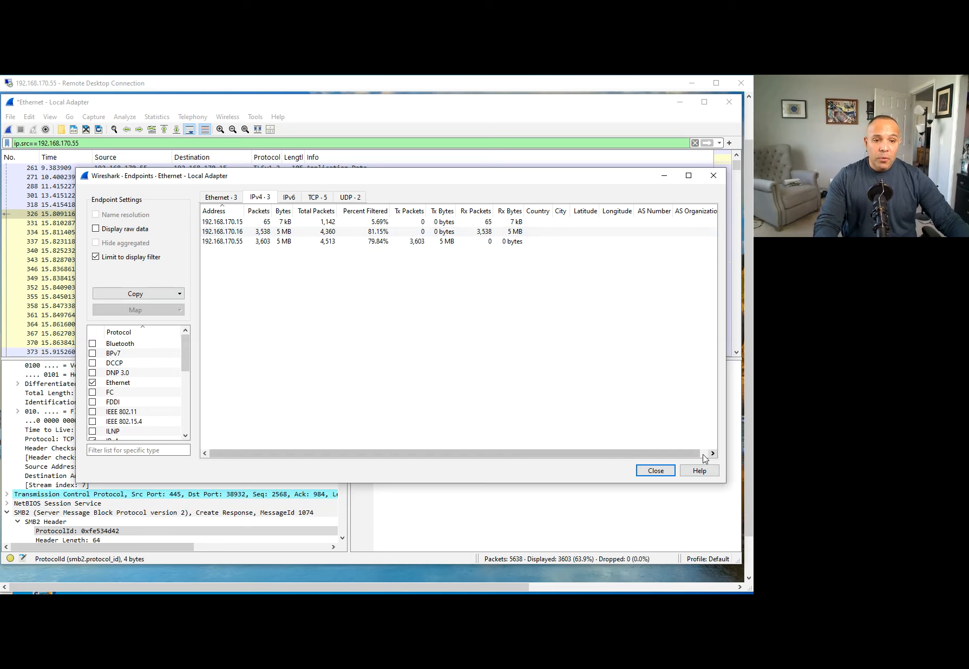
left_click(717, 181)
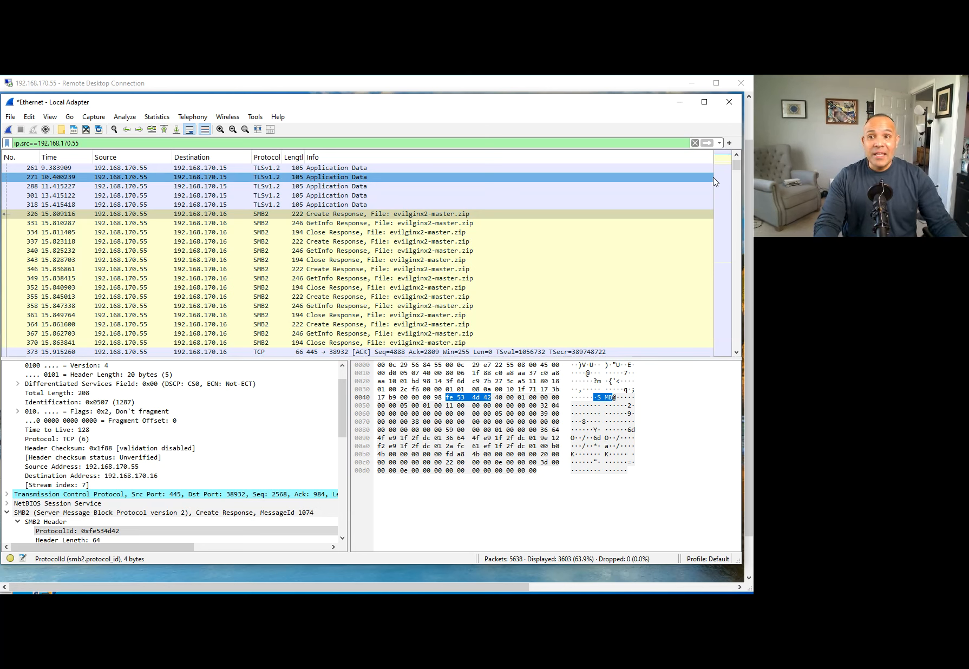
left_click(157, 118)
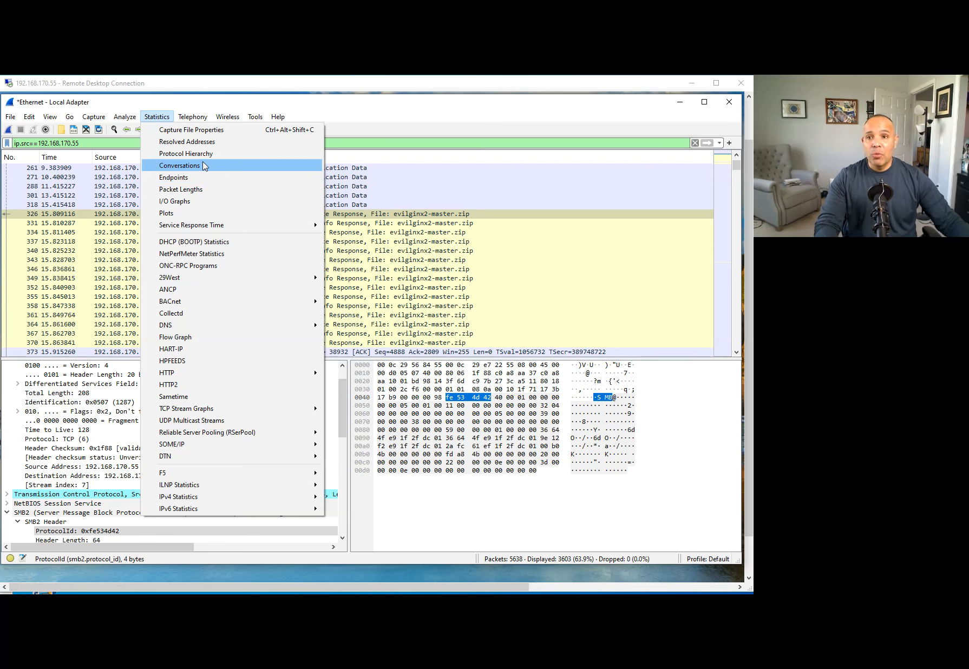
left_click(221, 143)
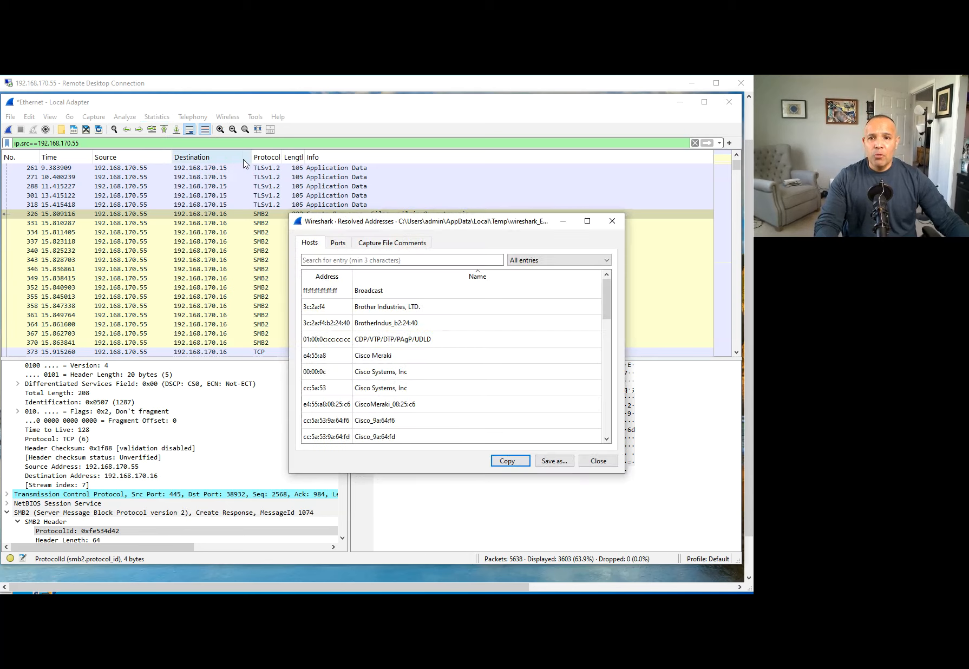
scroll(396, 357, "down", 10)
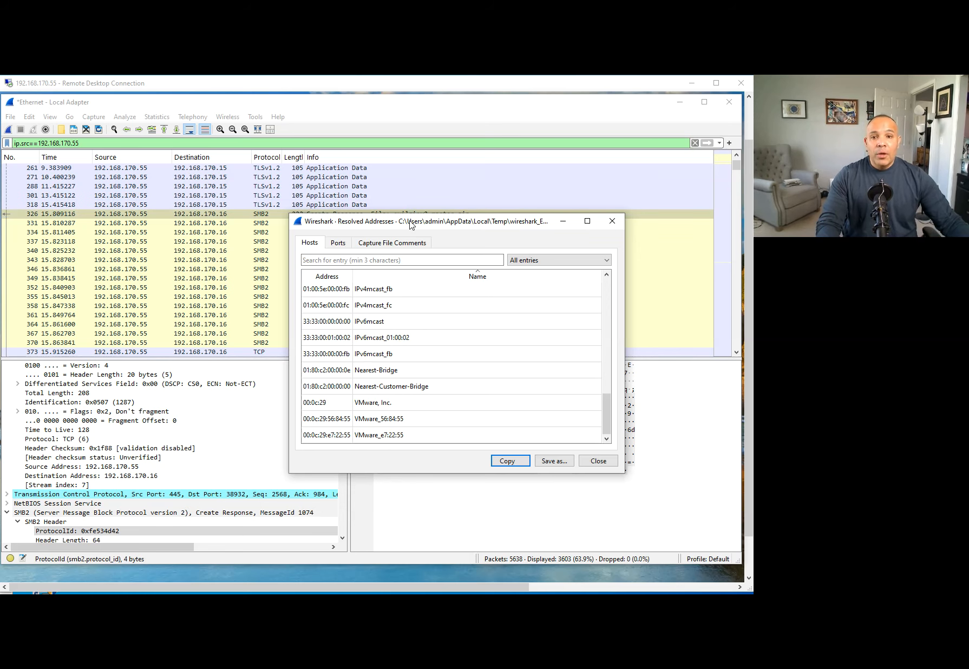
left_click_drag(414, 225, 379, 209)
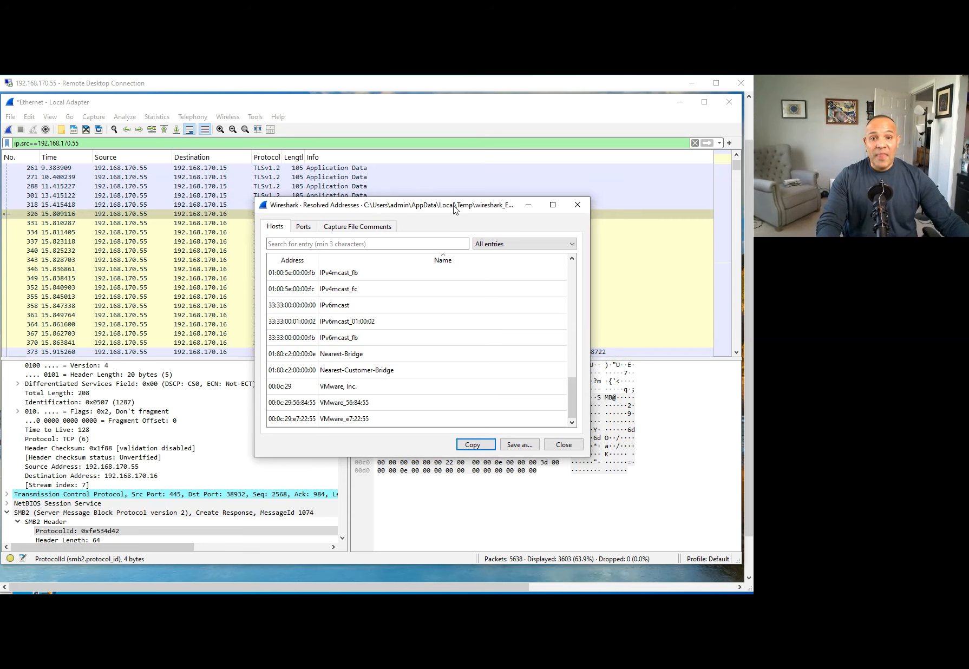
left_click(305, 228)
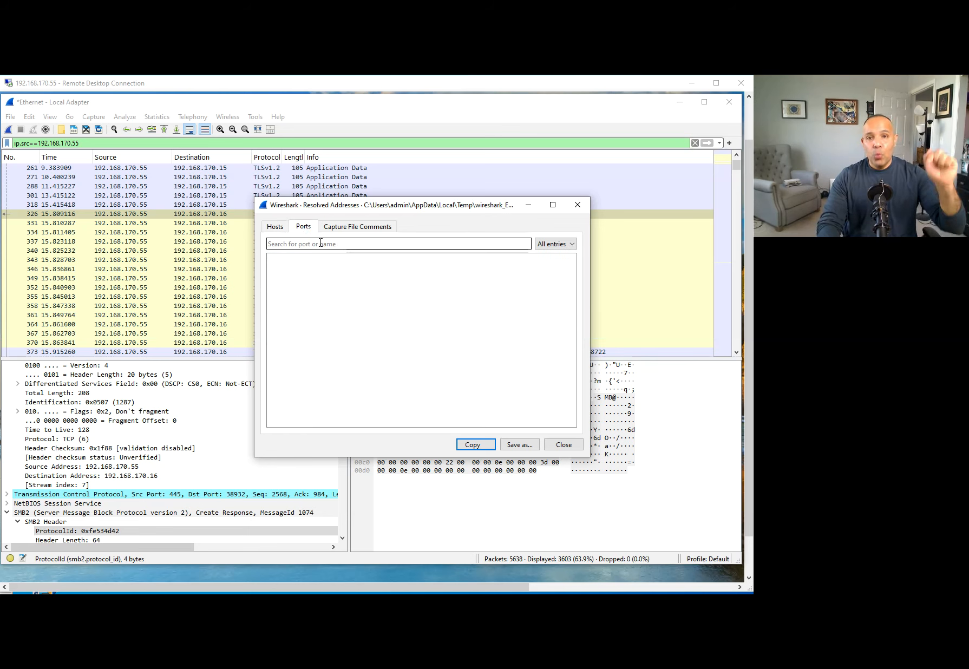
left_click(578, 205)
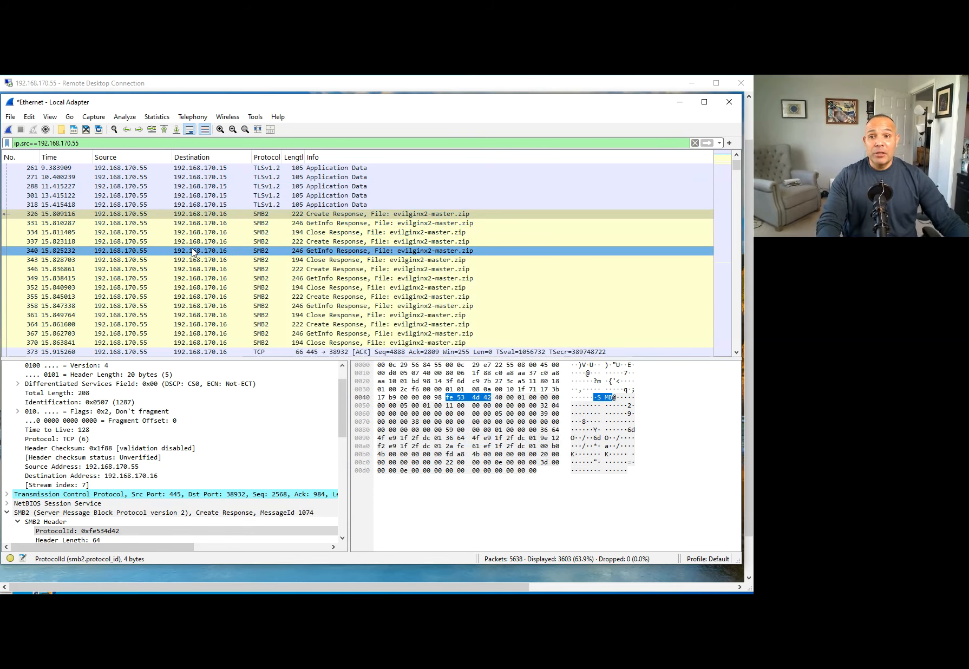
left_click(163, 118)
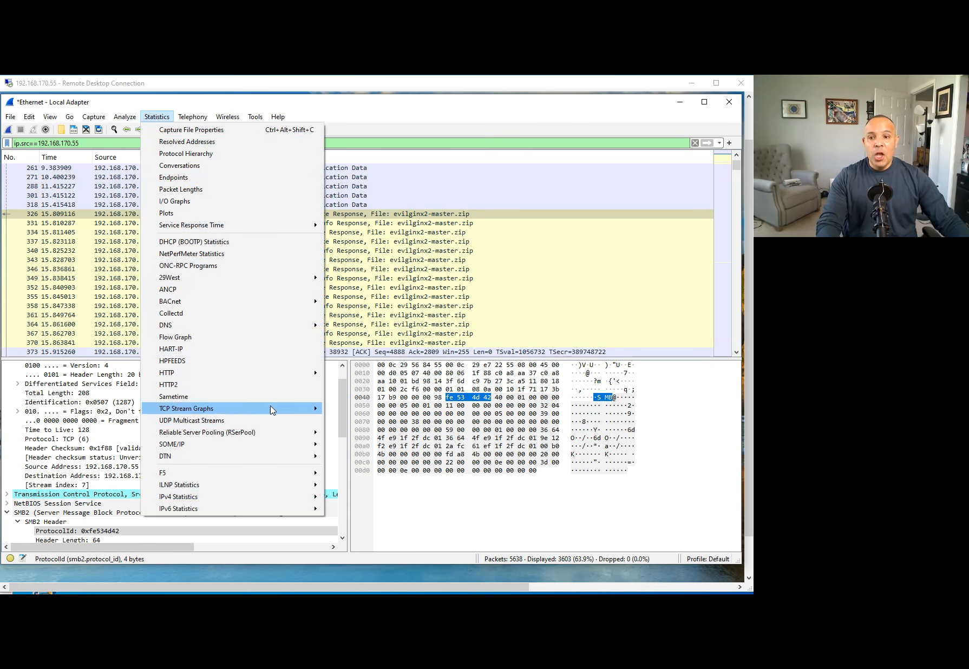
left_click(522, 107)
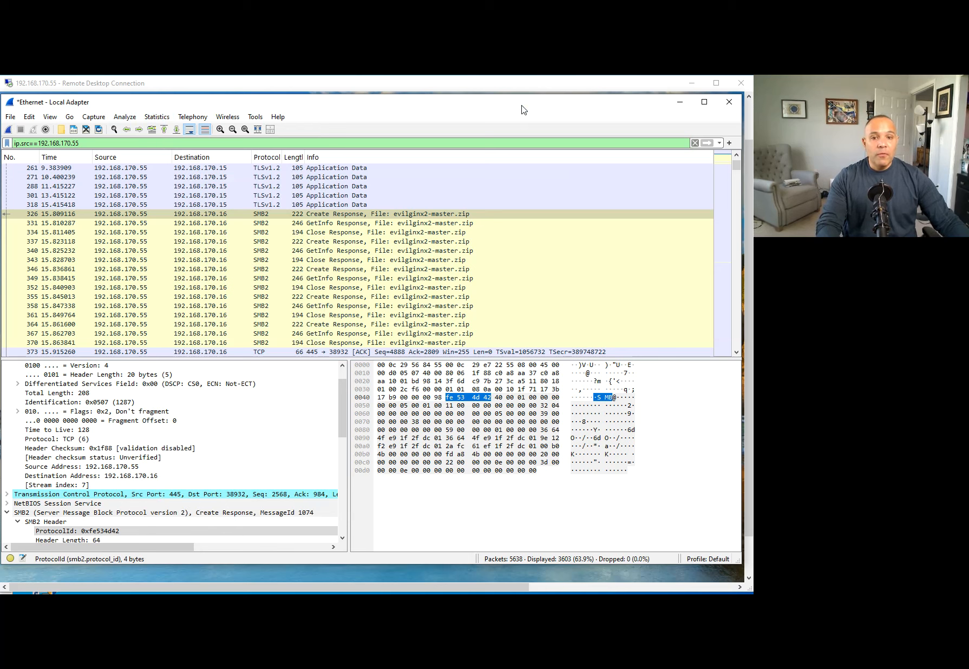
Clear the filter and mark the Dup ACK in 320, Ack=115 in 322, Seq=820 in 325.
left_click(695, 143)
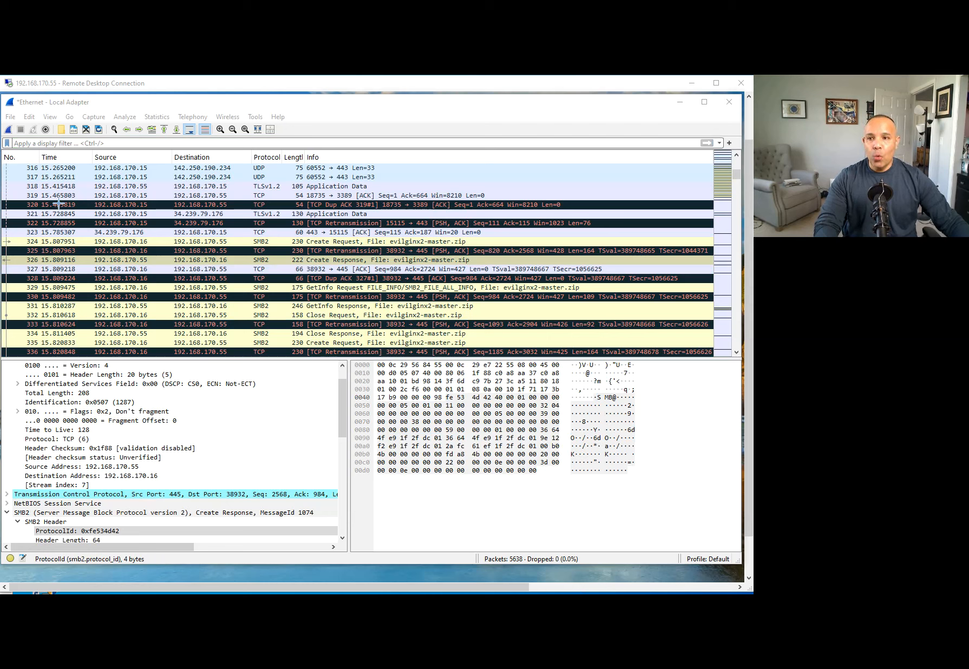
mouse_move(578, 207)
left_mouse_down()
mouse_move(615, 202)
mouse_move(626, 219)
left_mouse_up()
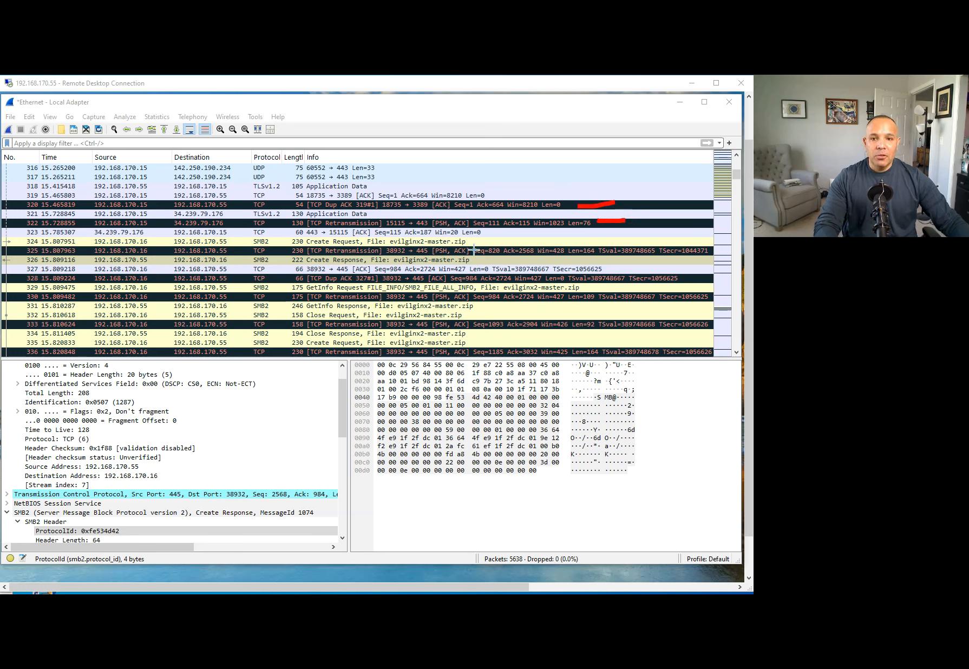
left_click_drag(502, 231, 525, 230)
left_click_drag(475, 252, 518, 246)
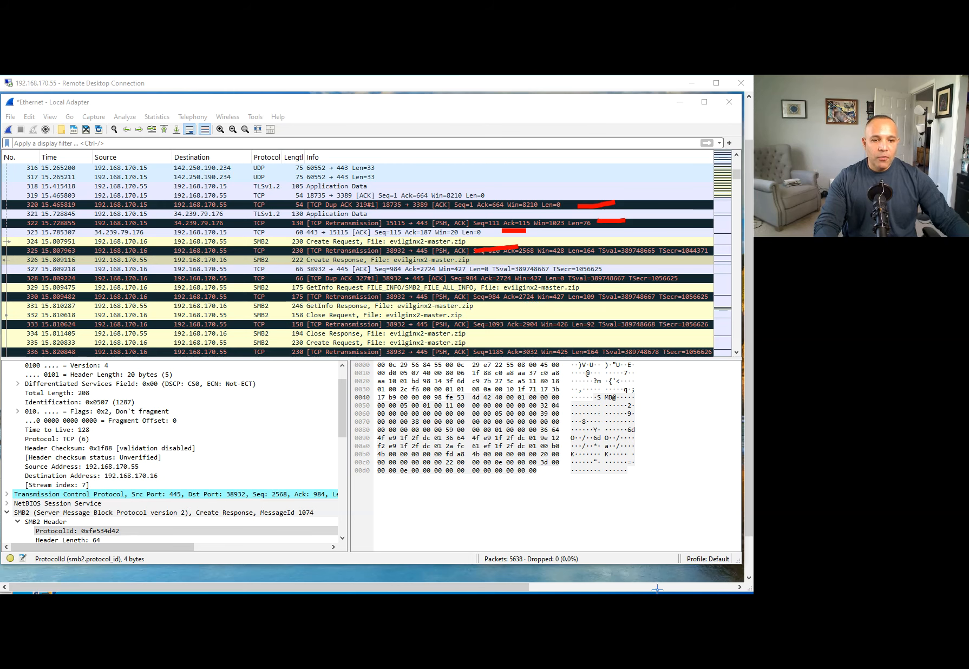
key("Escape")
Scroll down the packet list and point out packet 378 relating to packet 376.
scroll(336, 269, "down", 17)
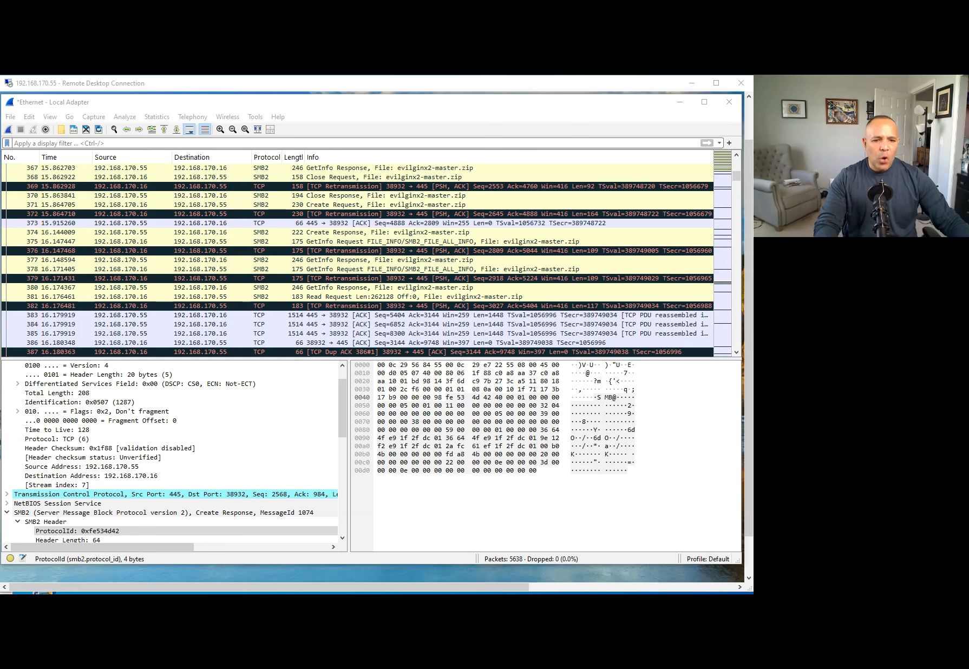
left_click_drag(461, 269, 526, 250)
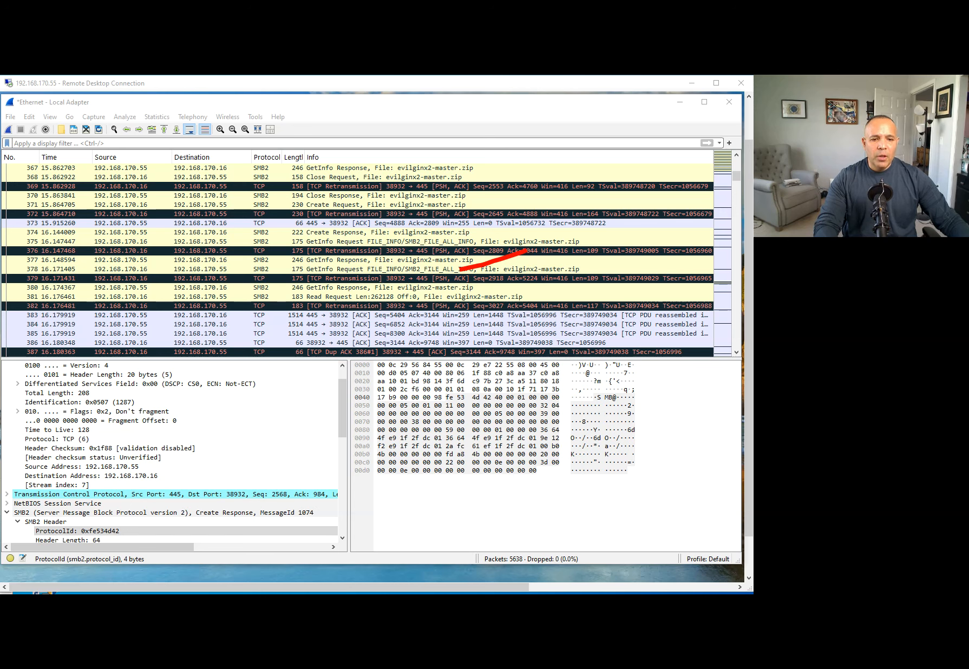
key("Escape")
left_click(451, 103)
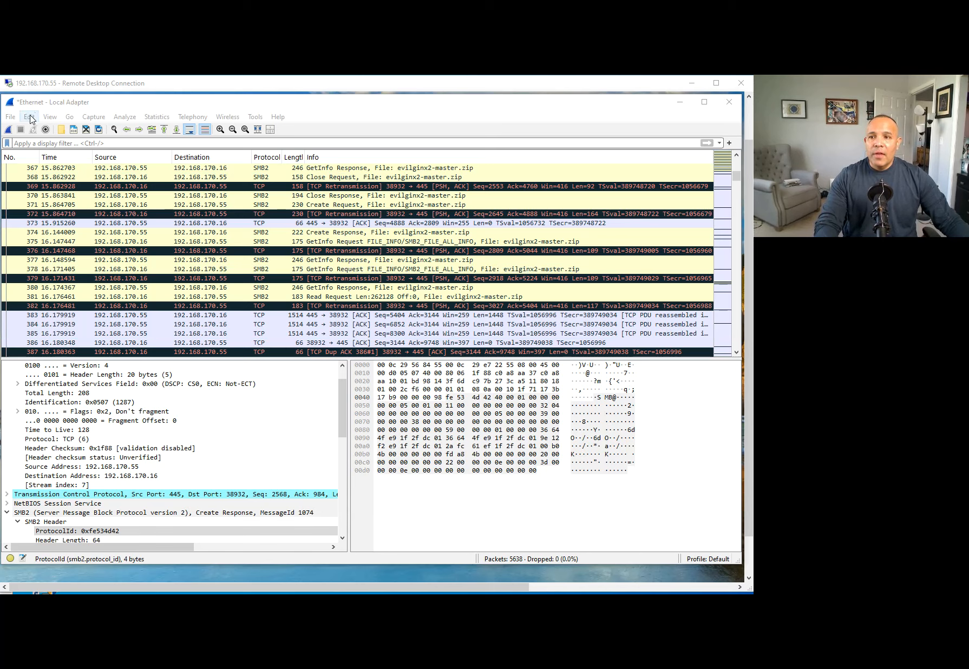
left_click(54, 118)
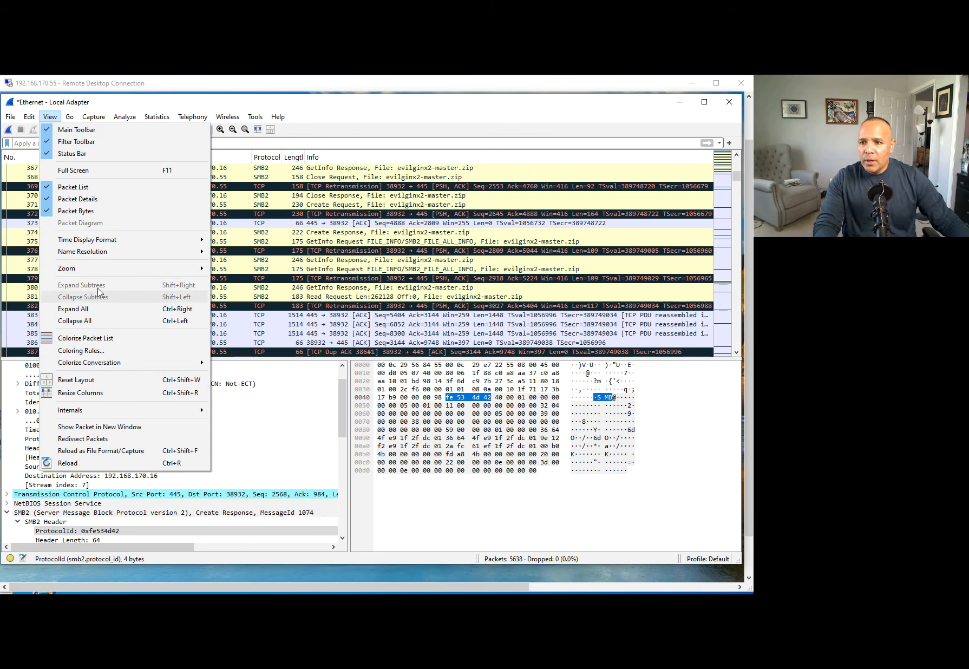
left_click(81, 351)
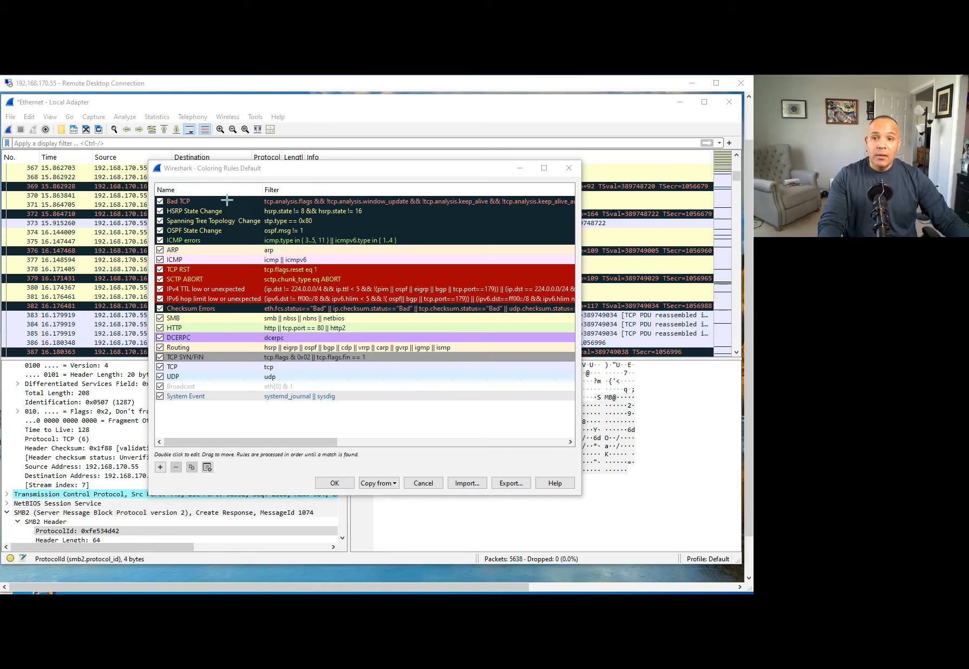
left_click_drag(204, 199, 259, 186)
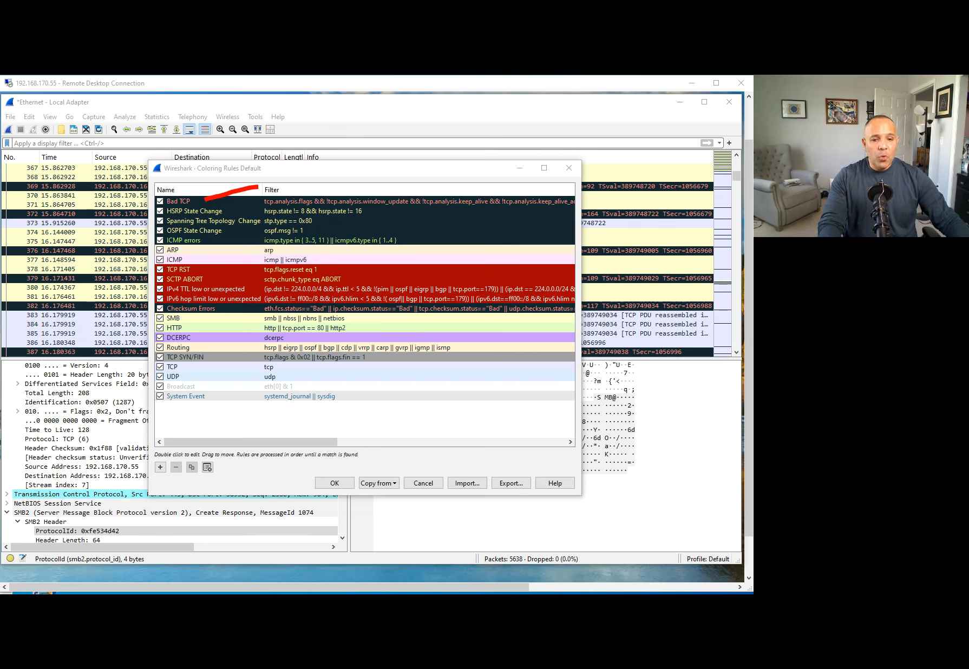
key("Escape")
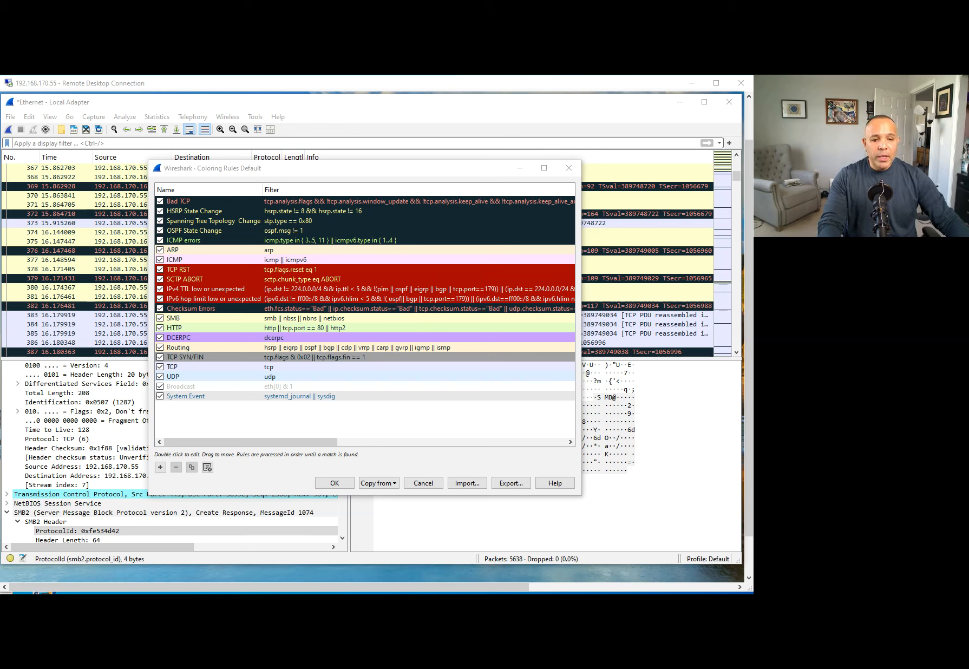
left_click(568, 170)
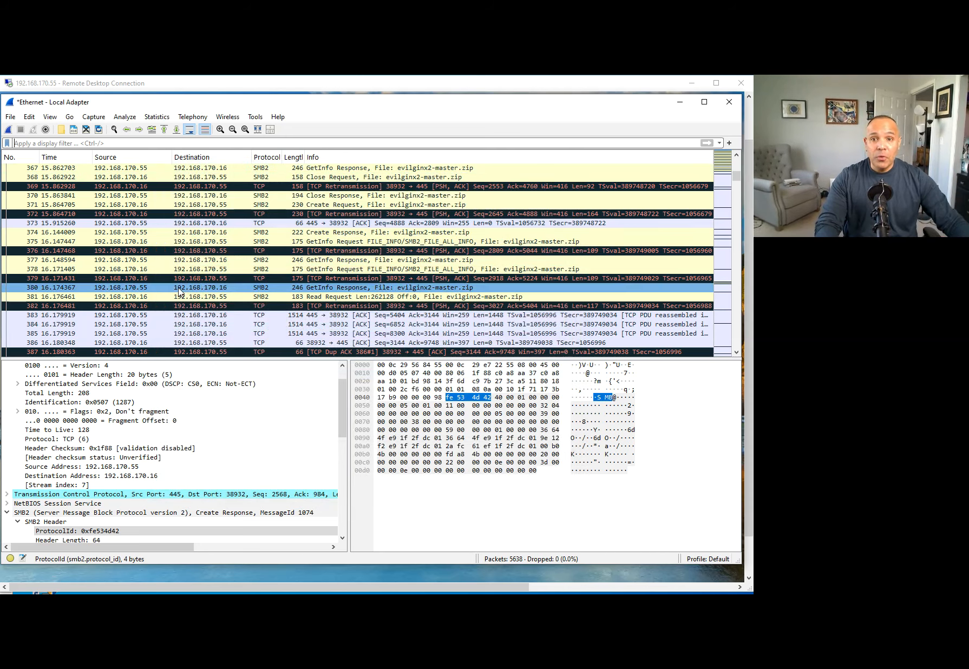
Show File > Export Objects, listing DICOM, FTP-DATA, HTTP, IMF, SMB, TFTP and X509AF.
scroll(185, 176, "down", 20)
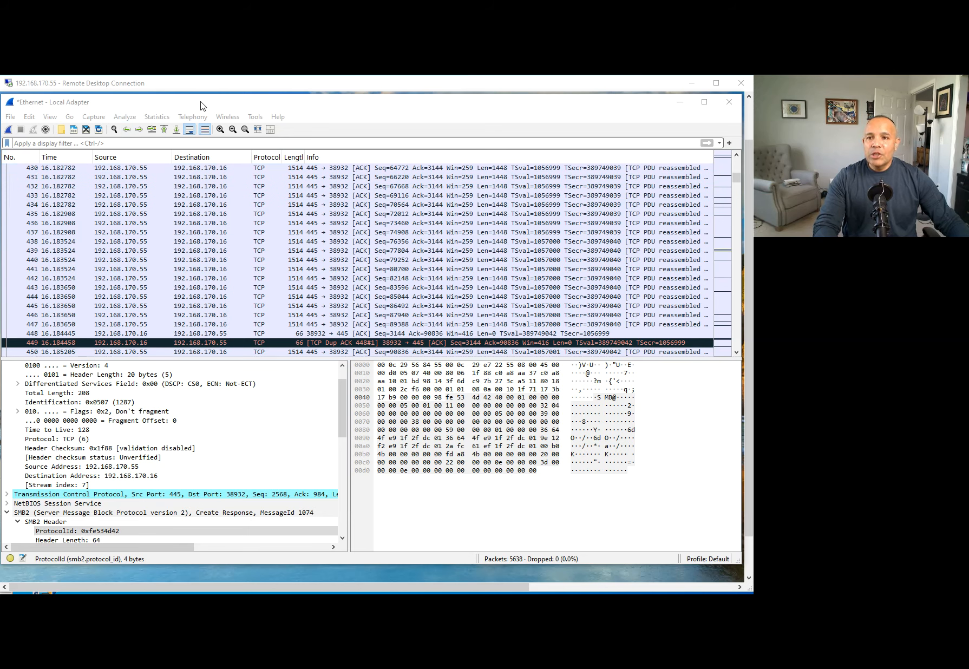
left_click(236, 106)
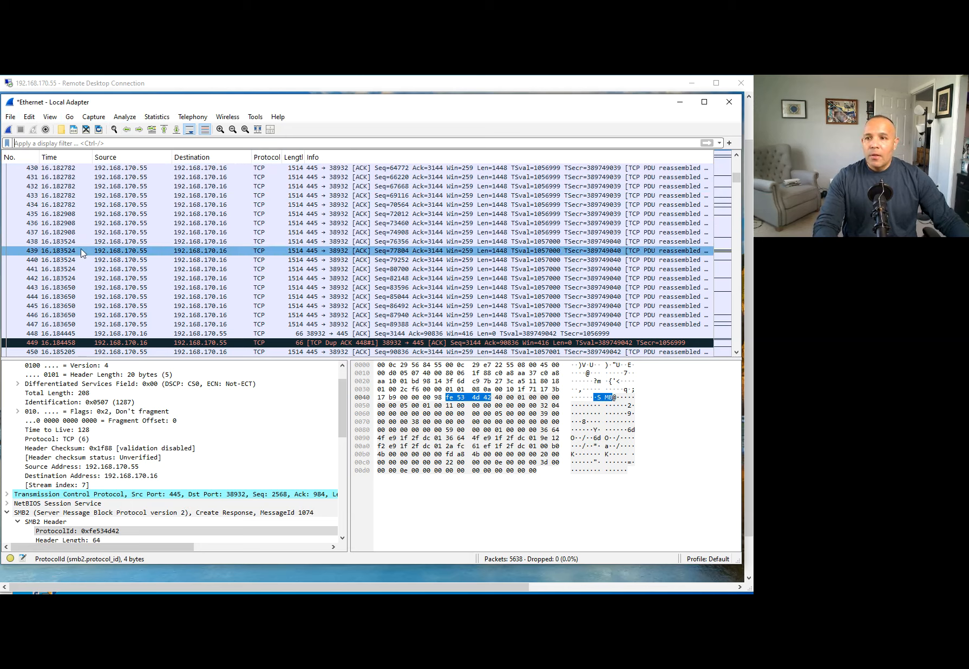
left_click(11, 117)
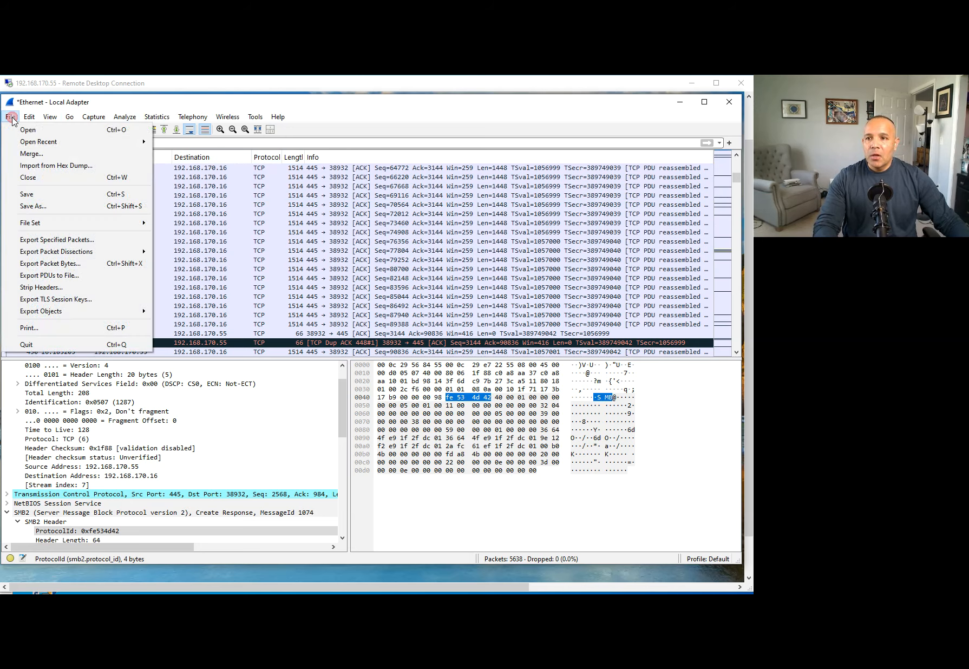
mouse_move(88, 316)
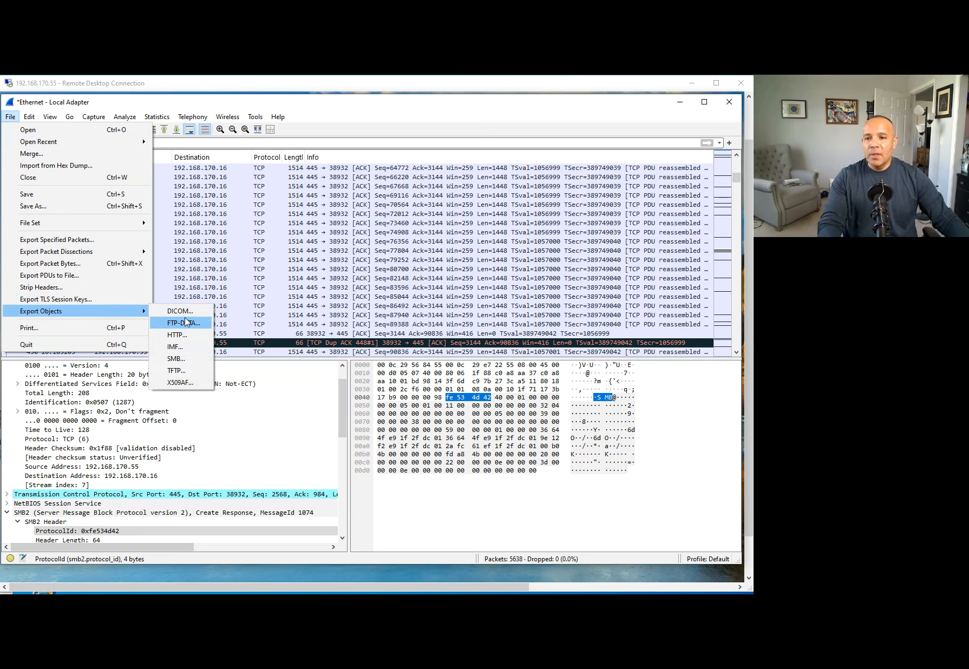
Open the SMB object list with evilginx2-master.zip and vulnerability.txt, and select vulnerability.txt.
left_click(196, 367)
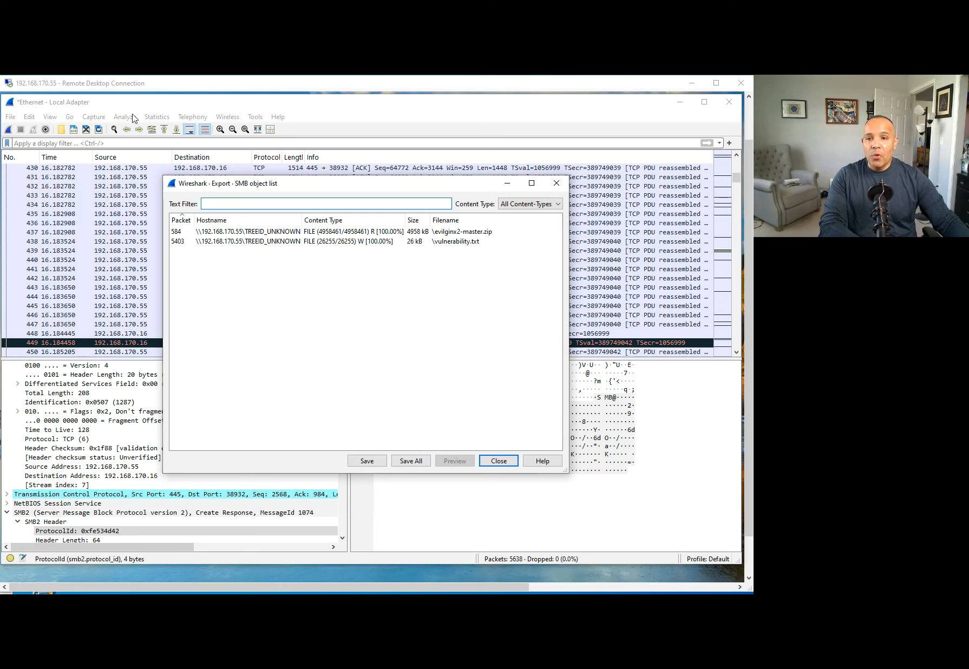
left_click(344, 241)
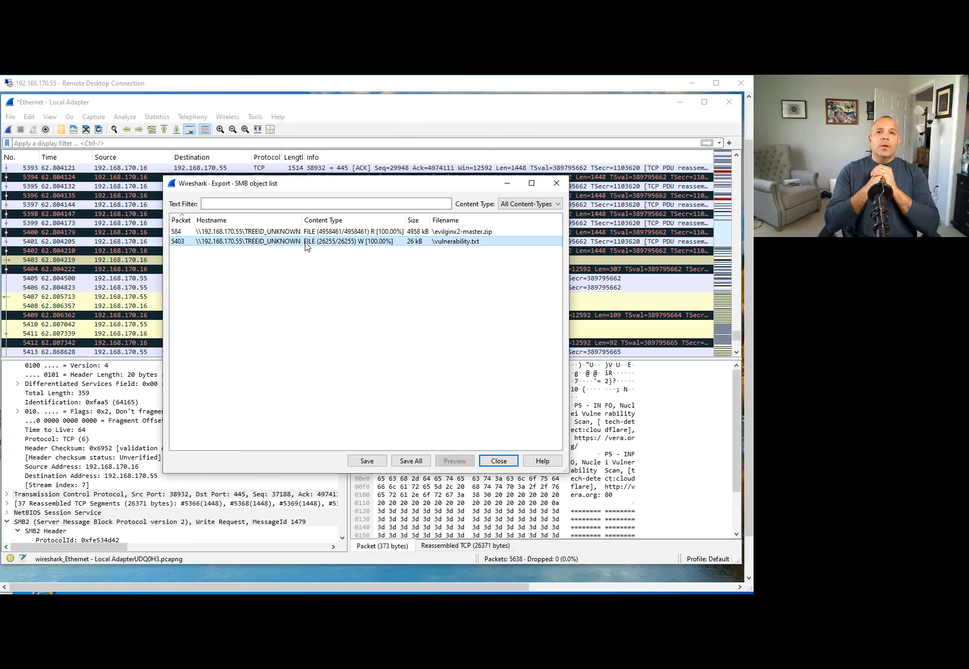
left_click_drag(321, 188, 408, 236)
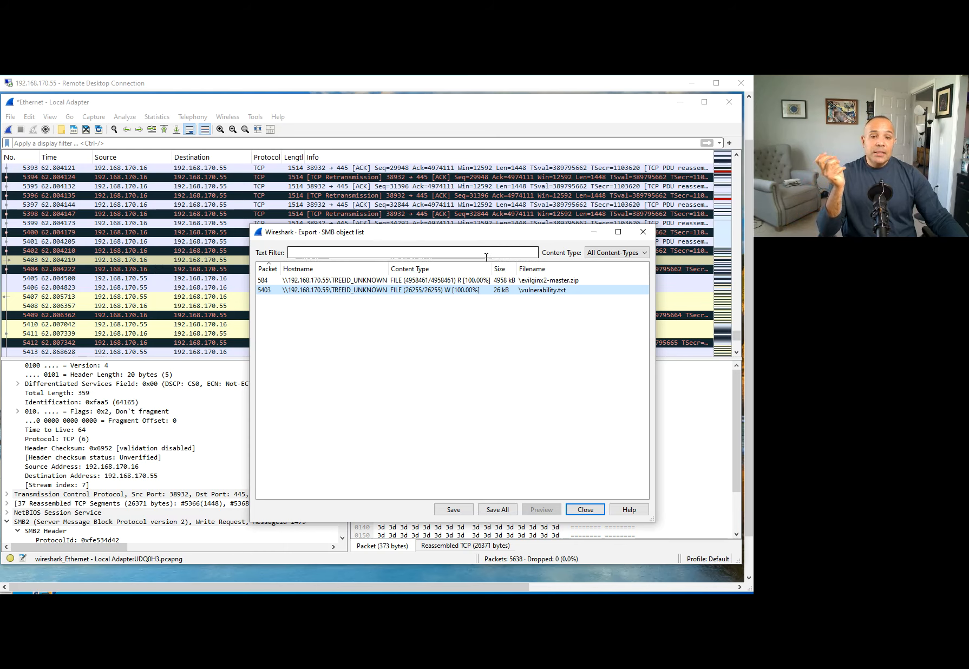
left_click_drag(486, 233, 374, 201)
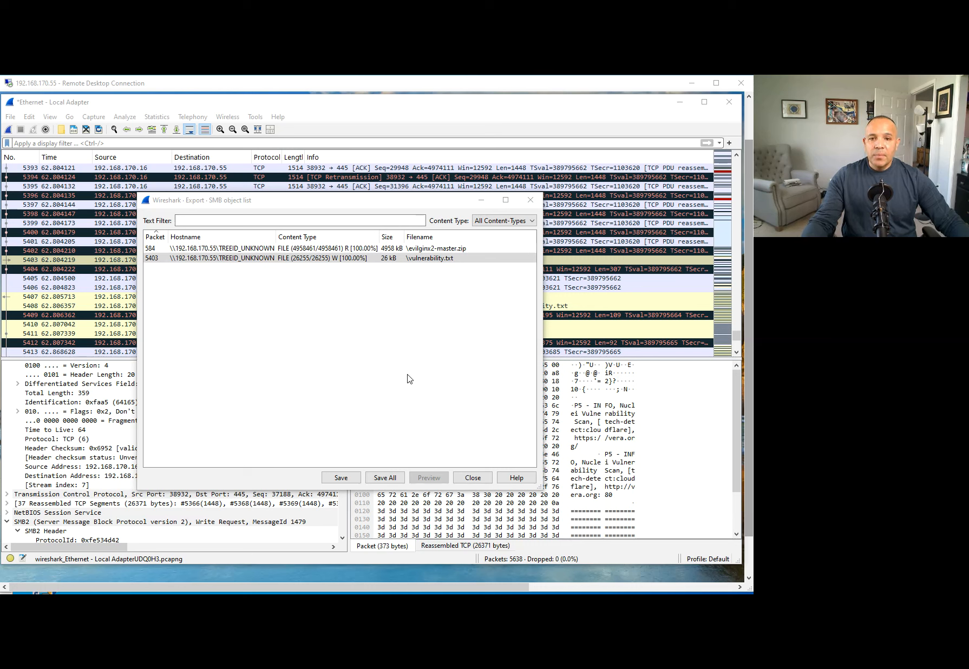
left_click(320, 260)
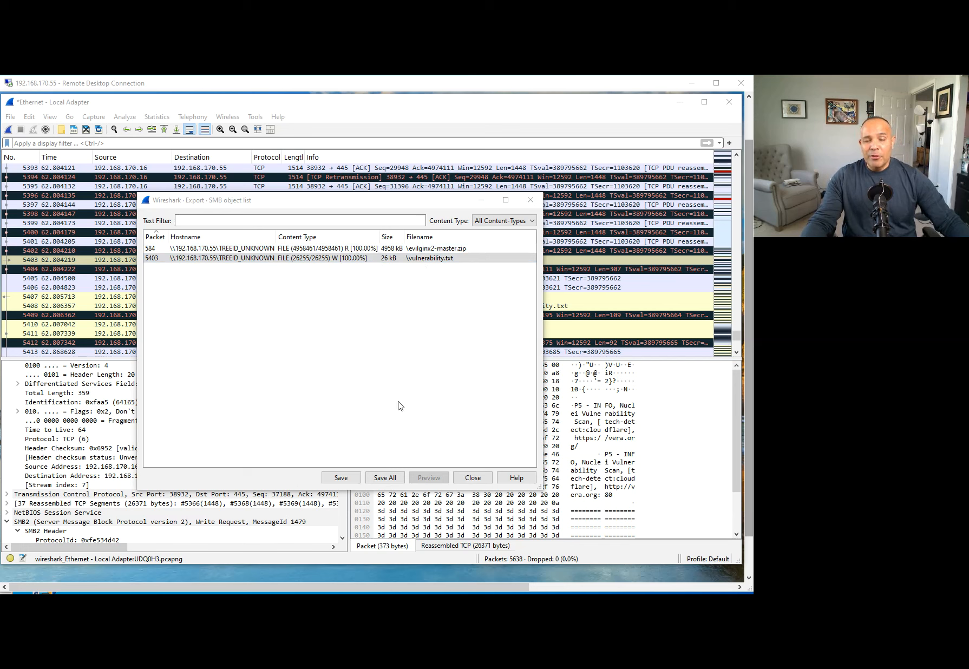
Save the selected SMB object, entering a file name starting with 'evi'.
left_click(341, 479)
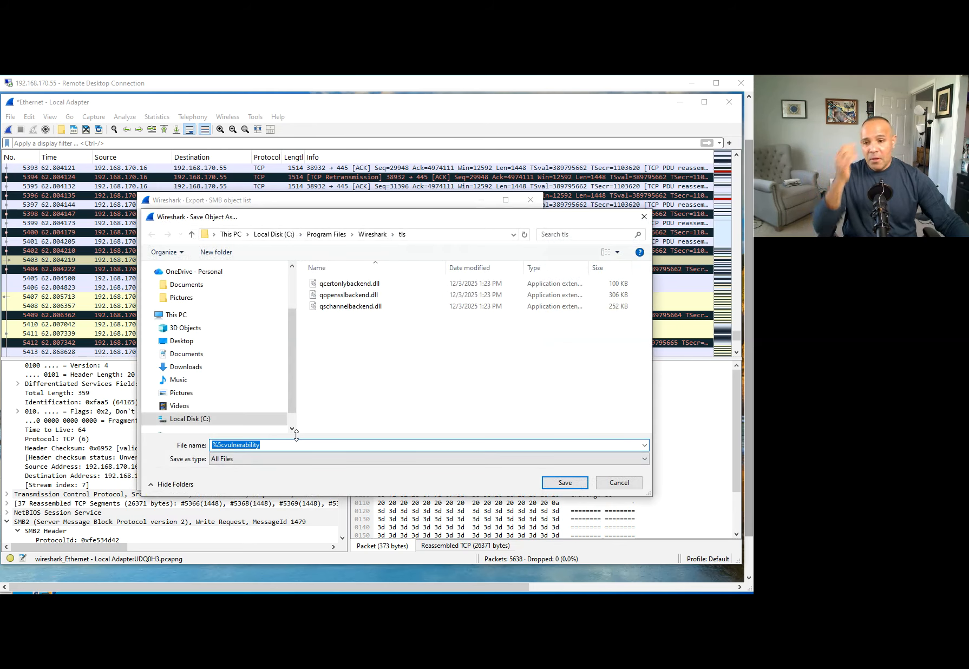
type("evilgenix")
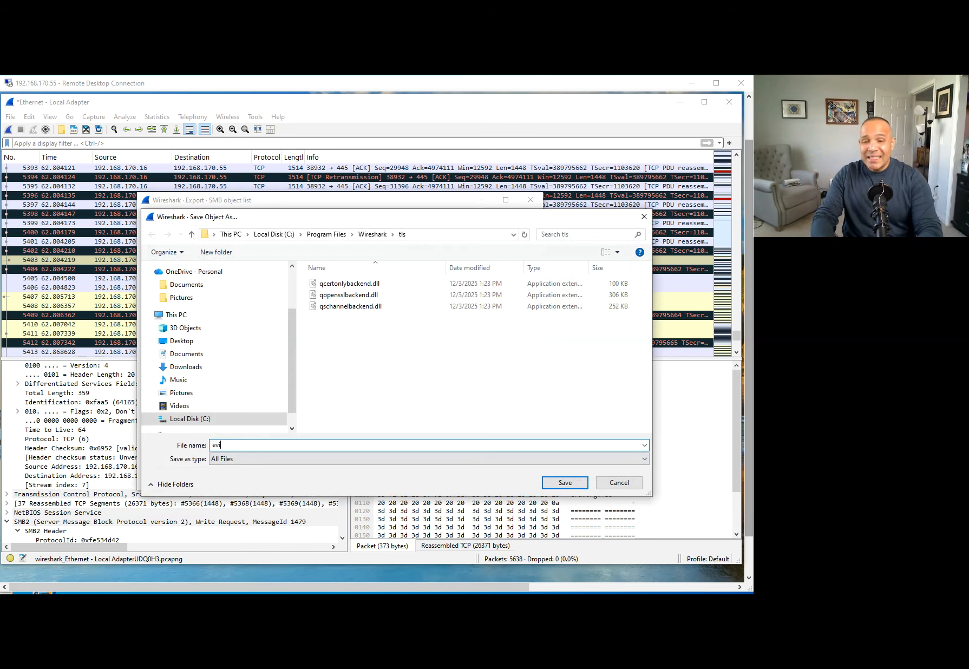
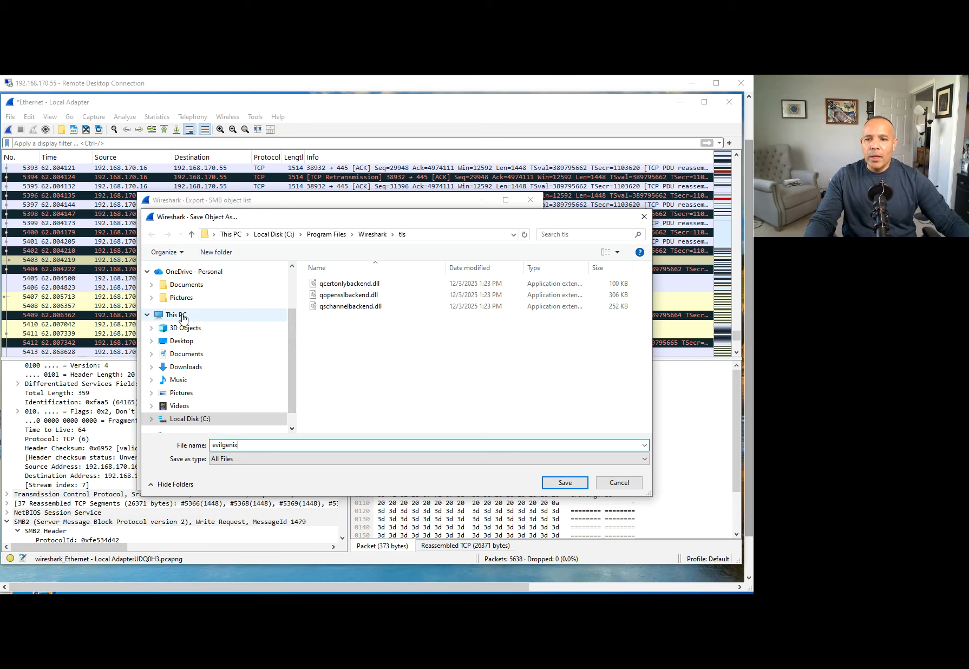
Browse via This PC to the Dell folder on Local Disk (C:) as the save location for 'evilgenix'.
left_click(183, 319)
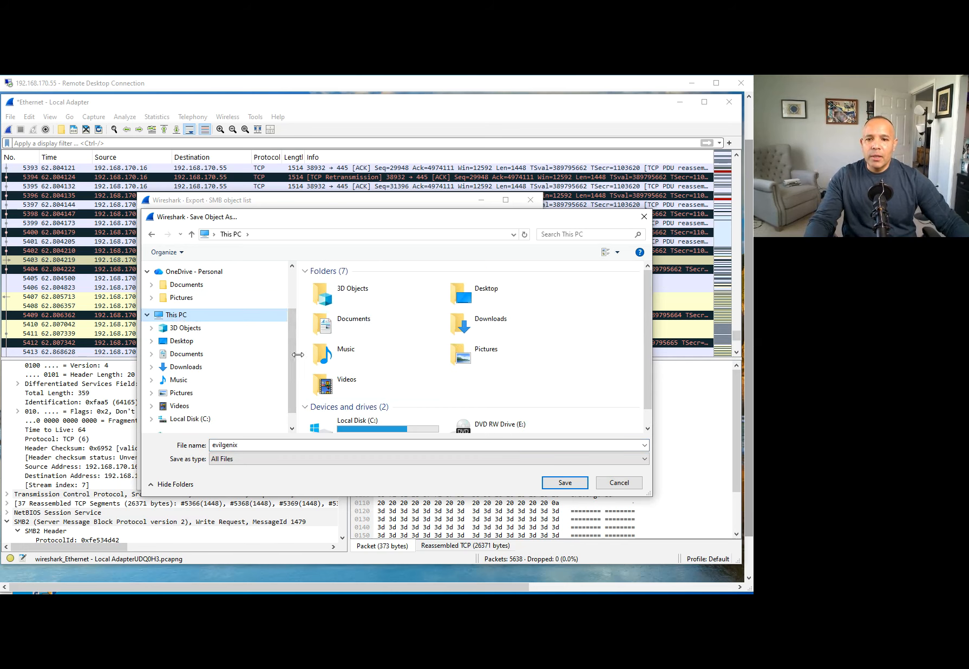
double_click(373, 430)
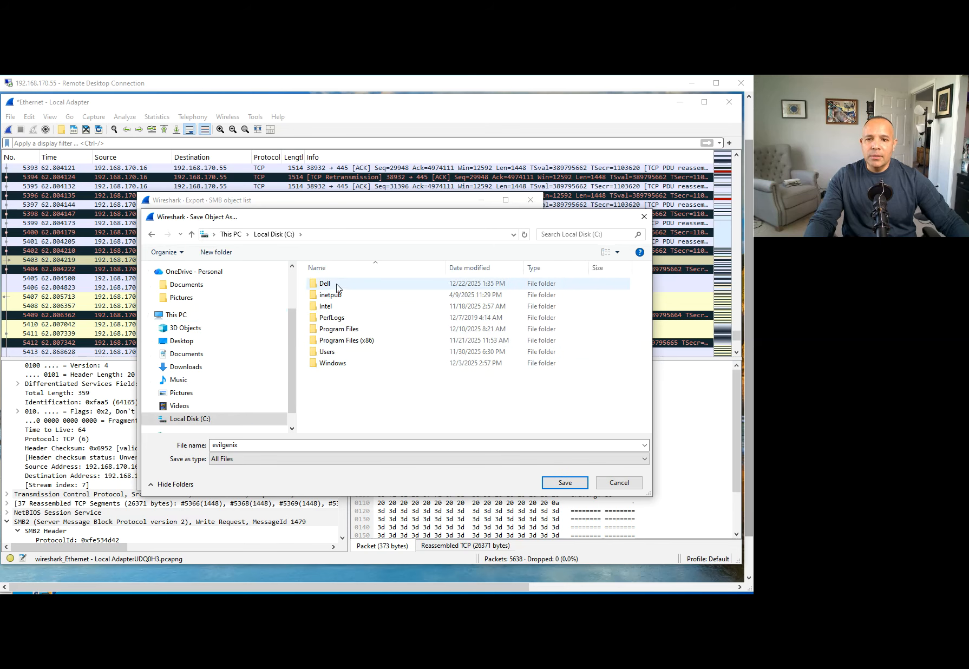
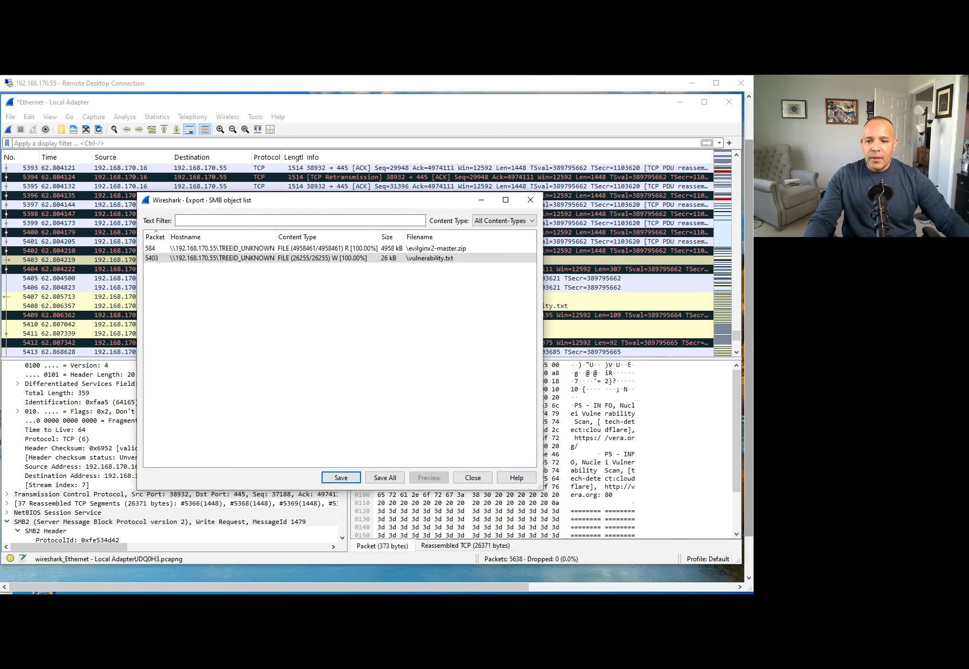
Open C:\Dell in File Explorer and select evilgenix to confirm both 26 KB files, evilgenix and seeme.
left_click(324, 600)
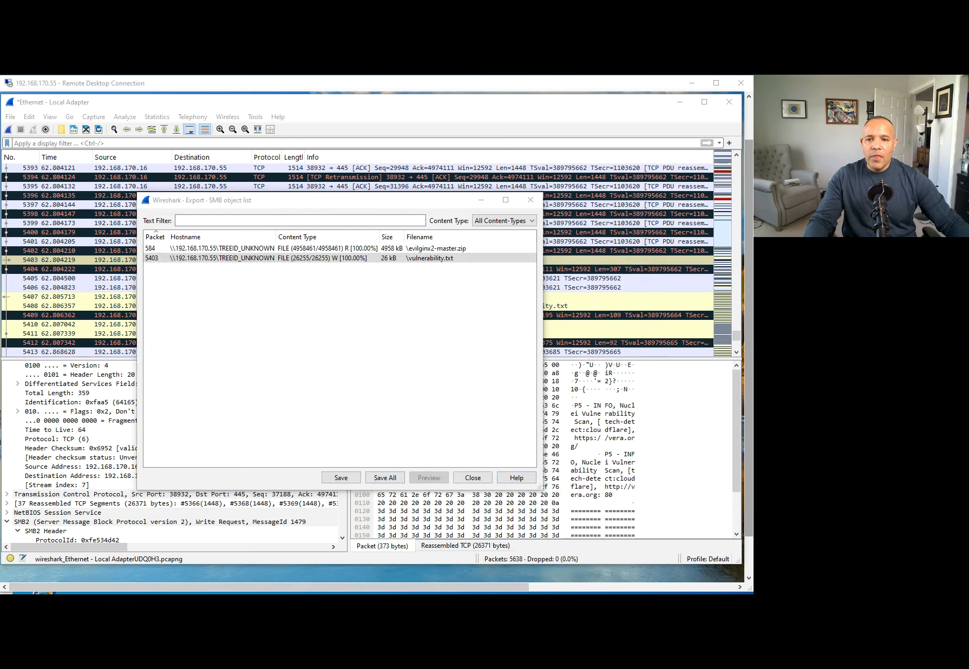
left_click_drag(464, 196, 964, 201)
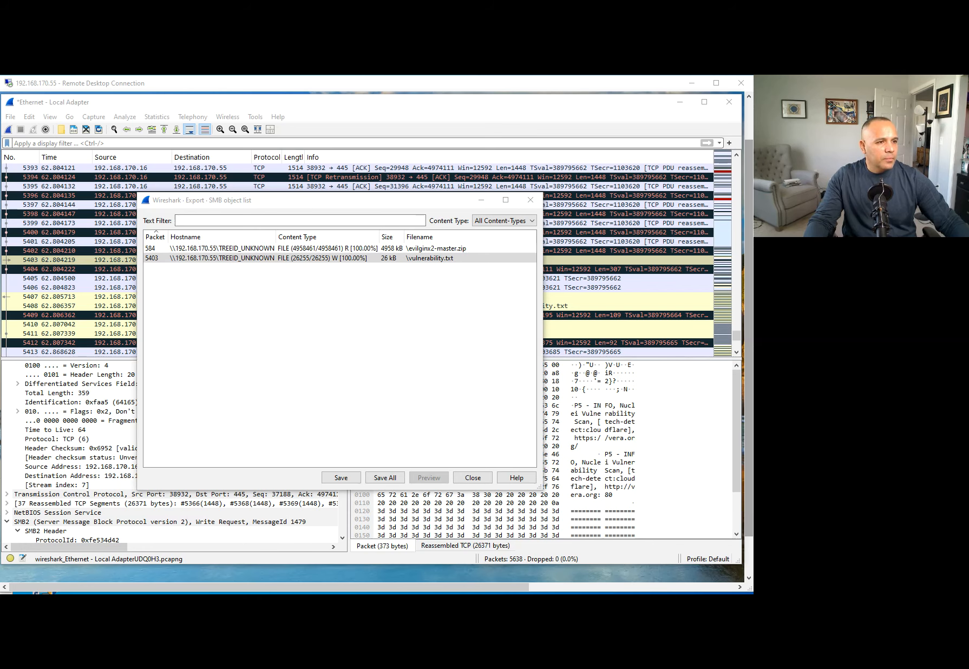
key("super+e")
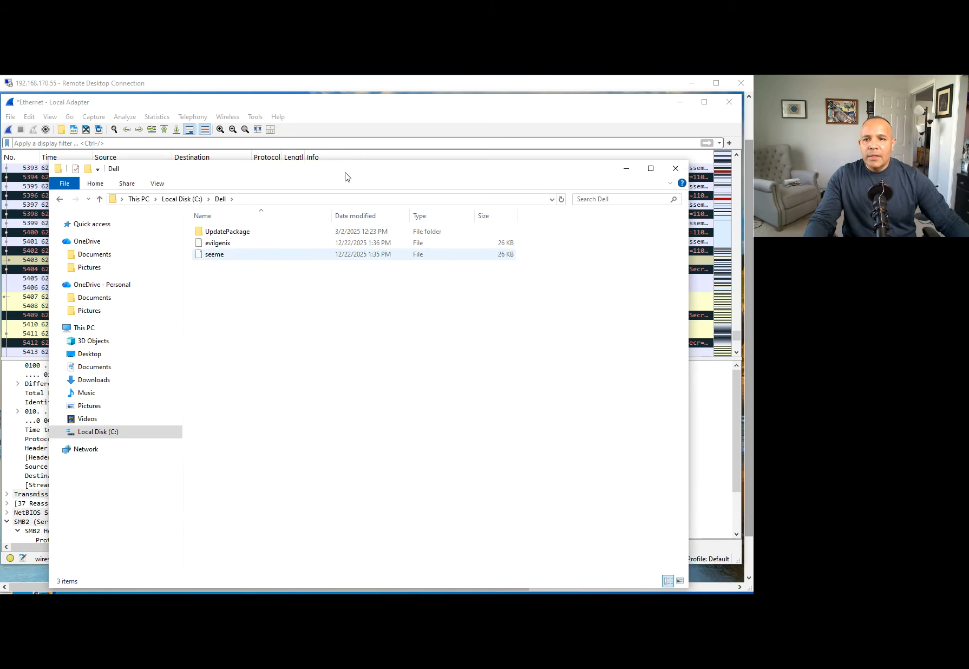
left_click(242, 244)
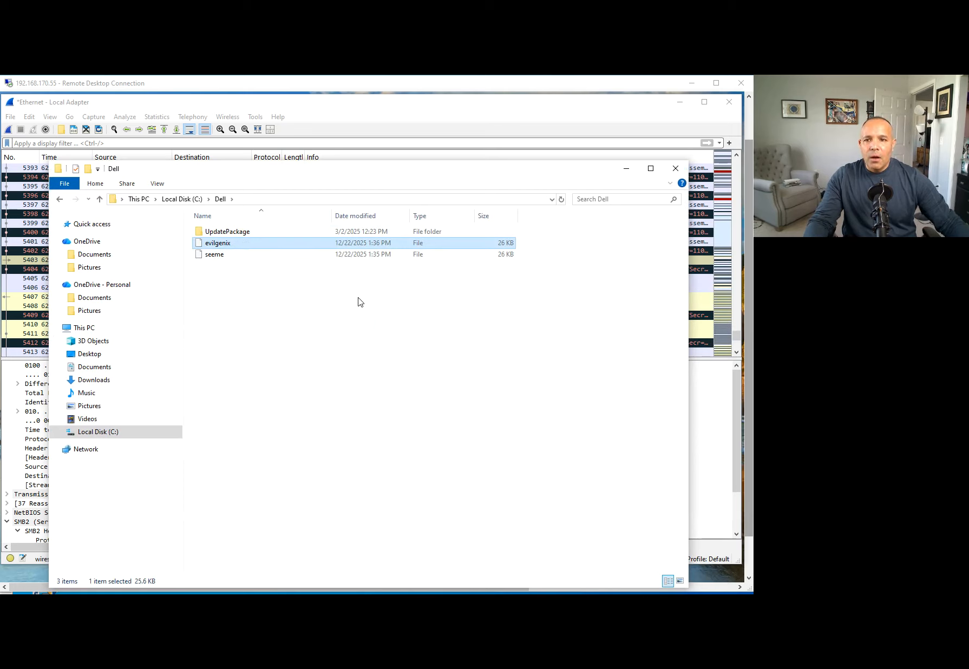
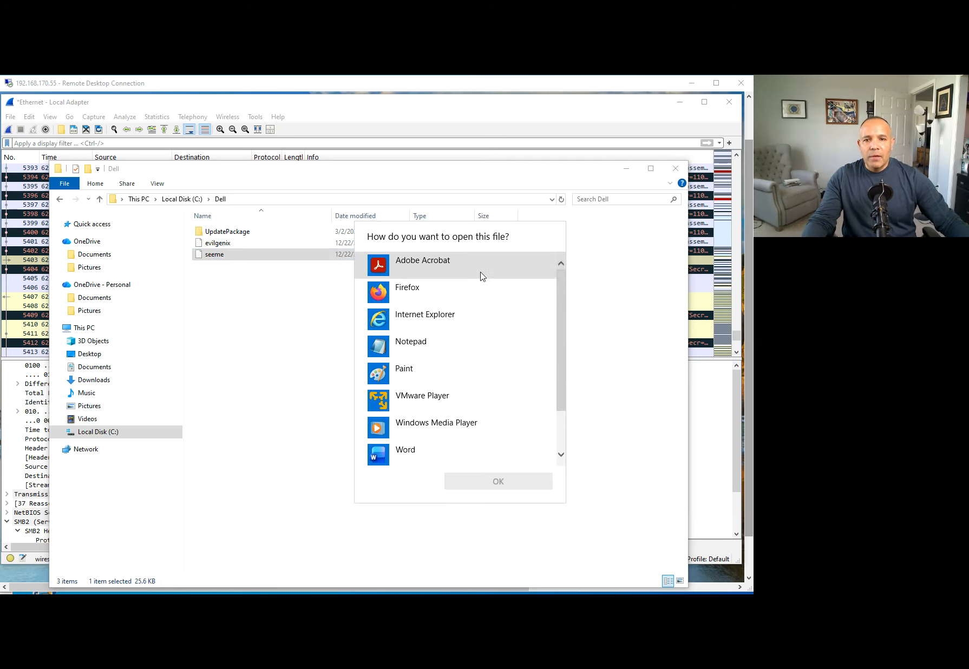
Open seeme in Notepad to check its contents, then close Notepad, the Dell folder and the Export SMB objects list.
left_click(423, 354)
left_click(497, 482)
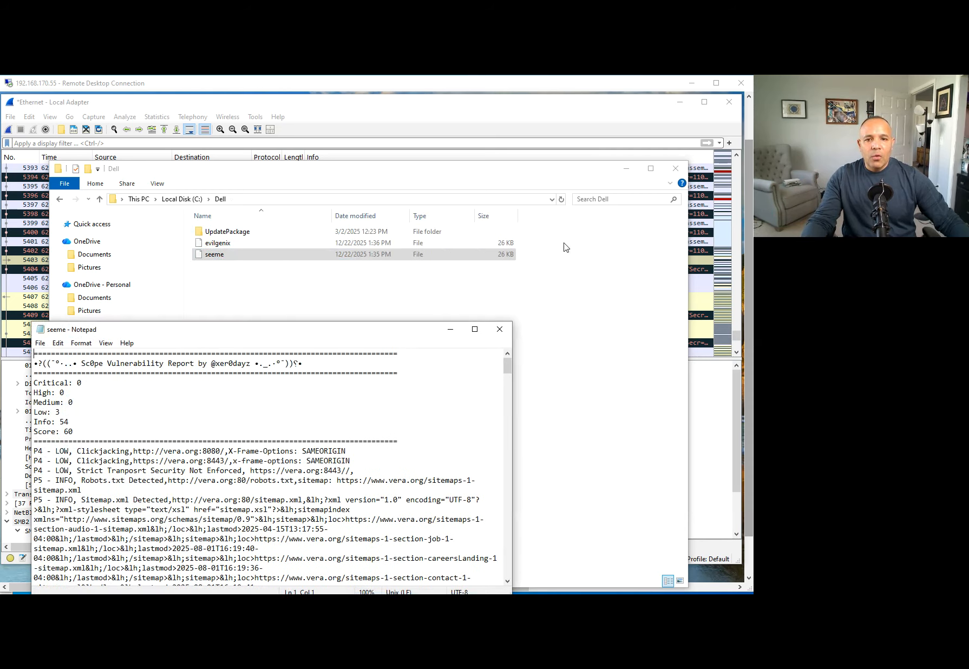
left_click(499, 329)
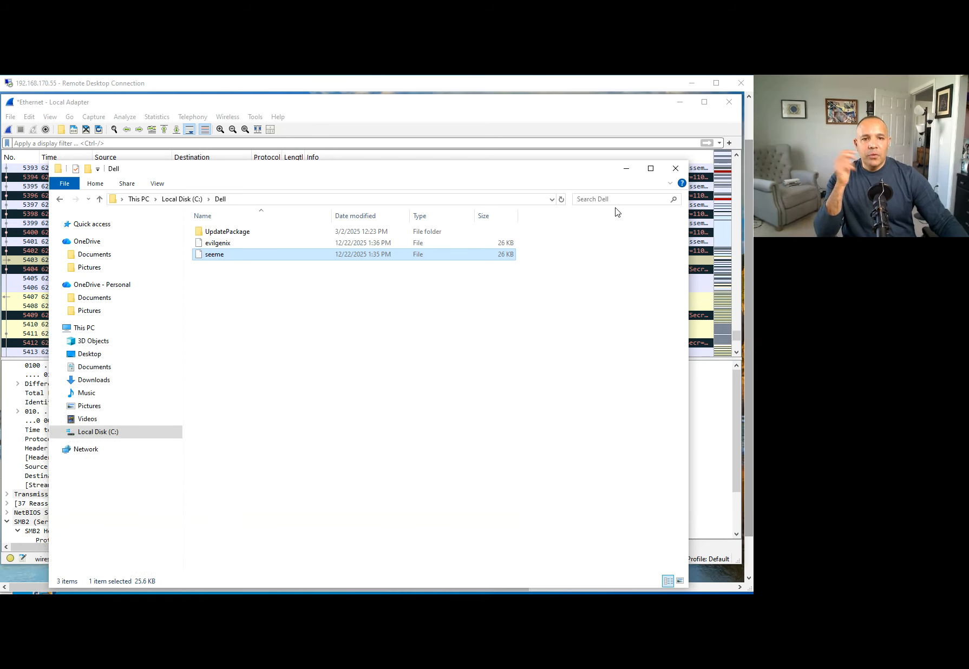
left_click(676, 168)
left_click(532, 202)
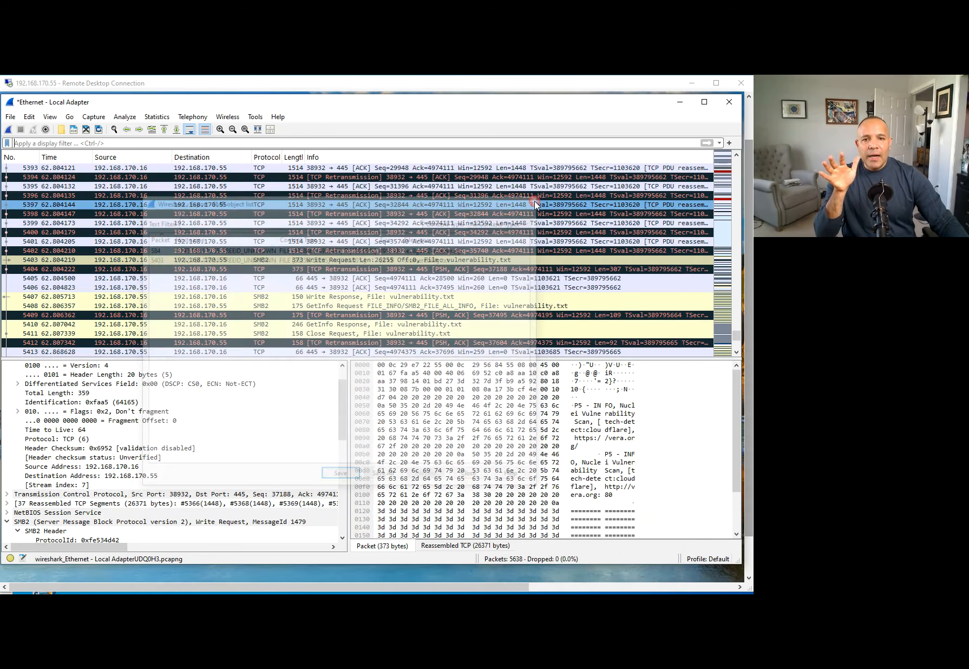